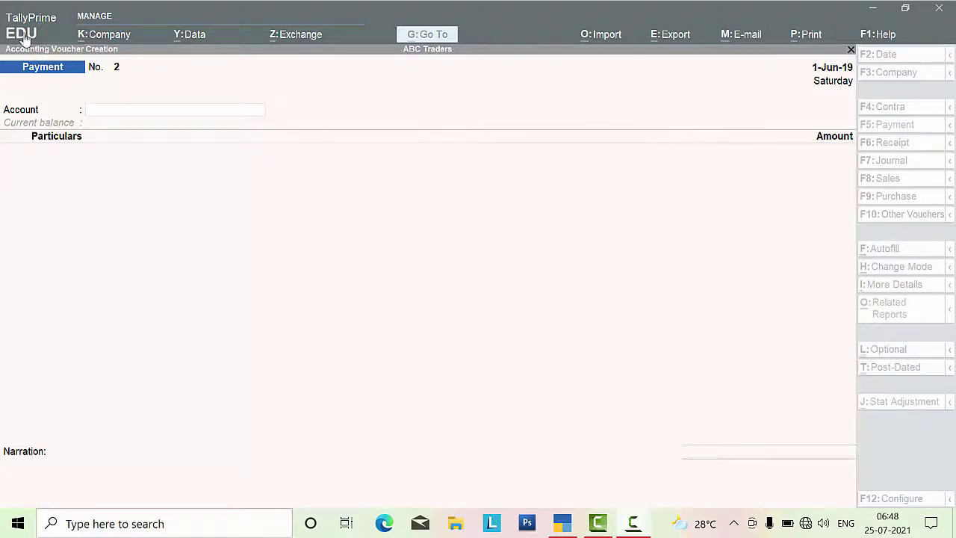
Quit the empty Payment voucher without saving and return to Gateway of Tally
click(196, 122)
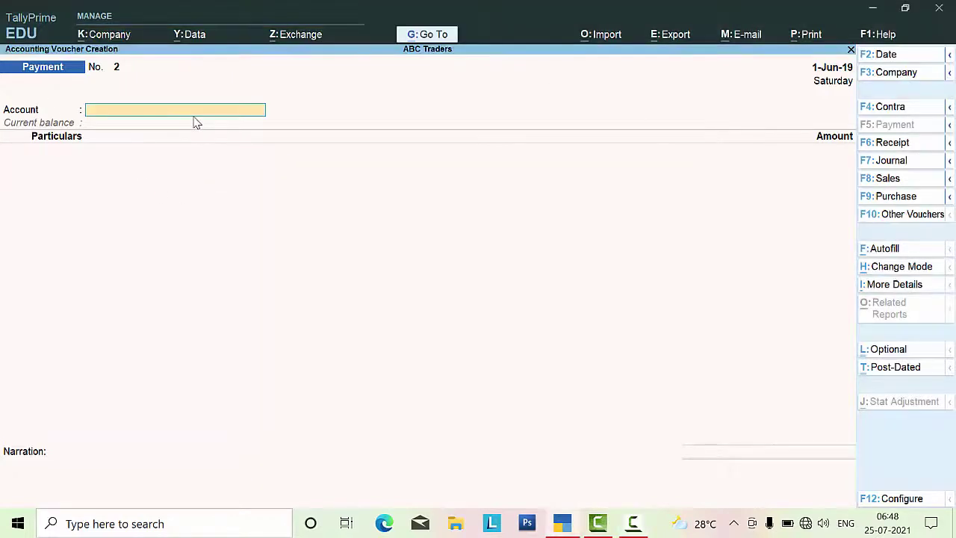
key(Escape)
key(y)
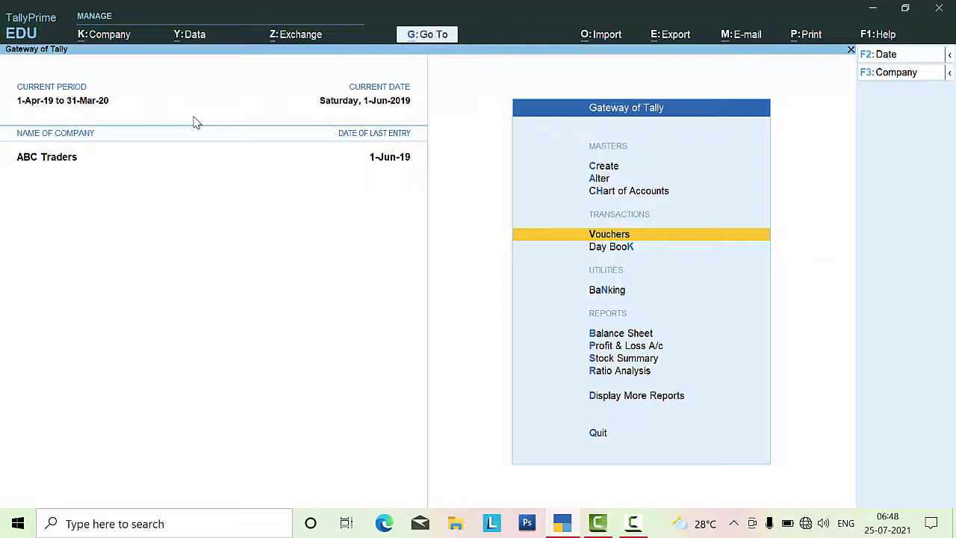
Enable GST for ABC Traders, keeping Uttar Pradesh and Regular registration type
key(F11)
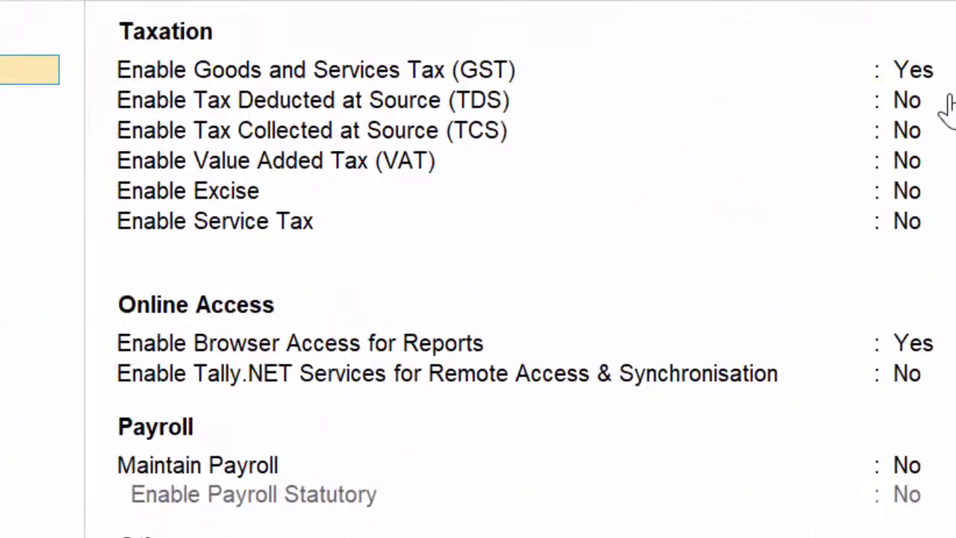
click(928, 72)
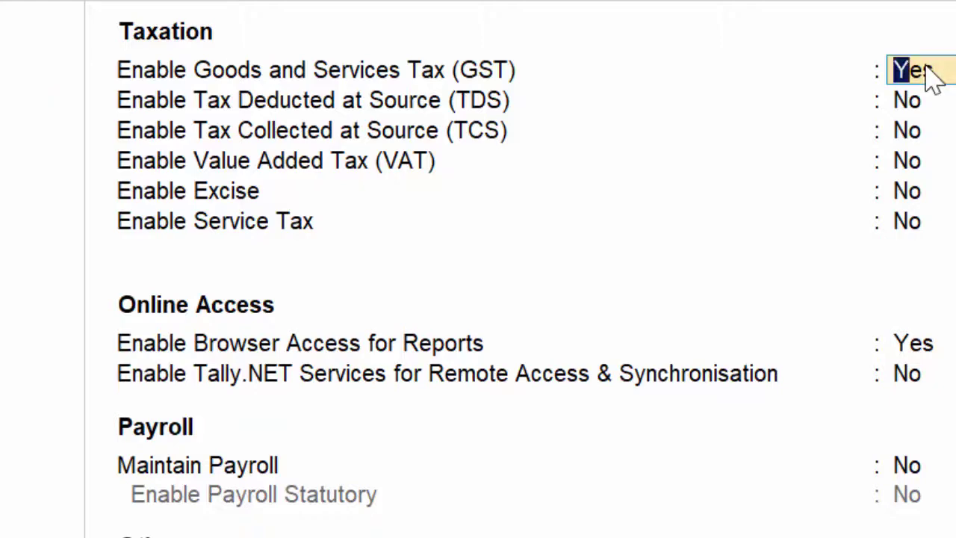
text(y)
key(Return)
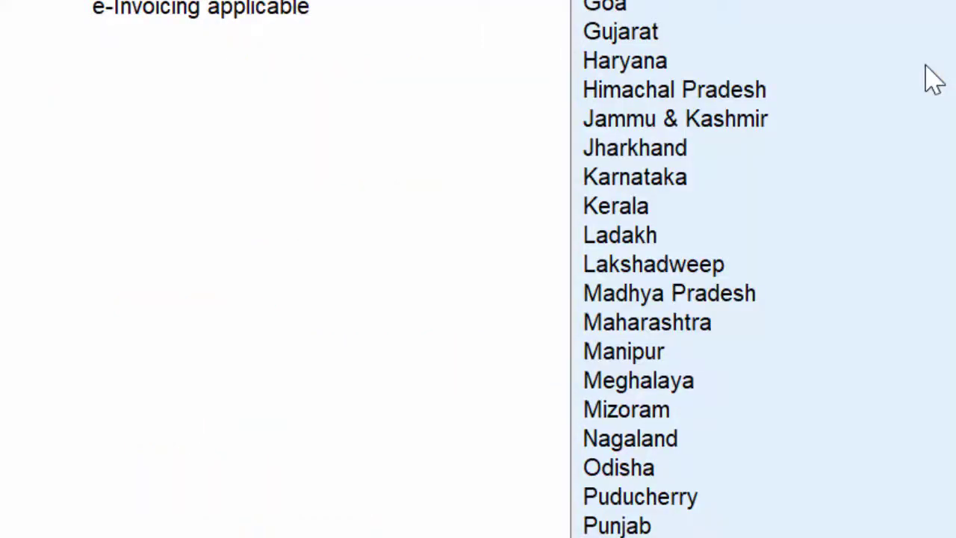
key(Return)
key(Return)
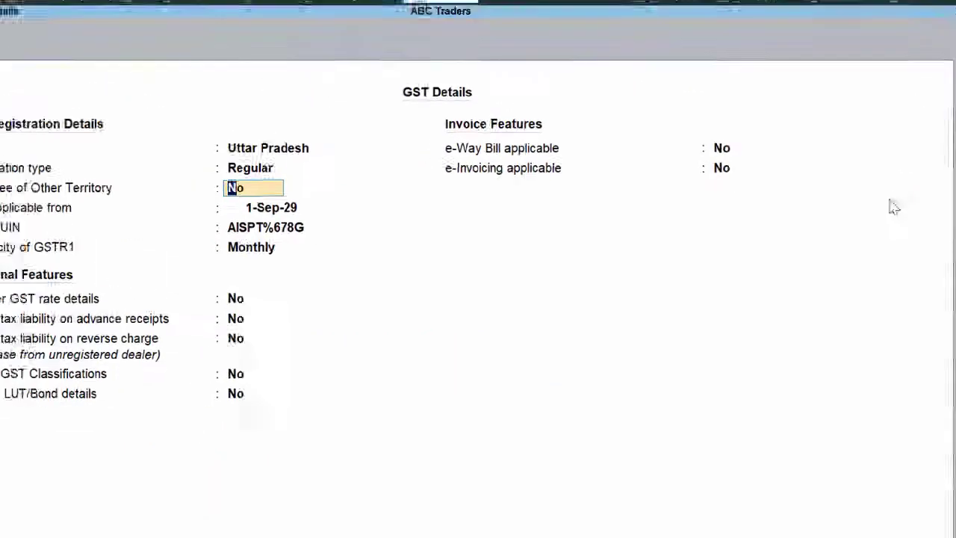
key(Return)
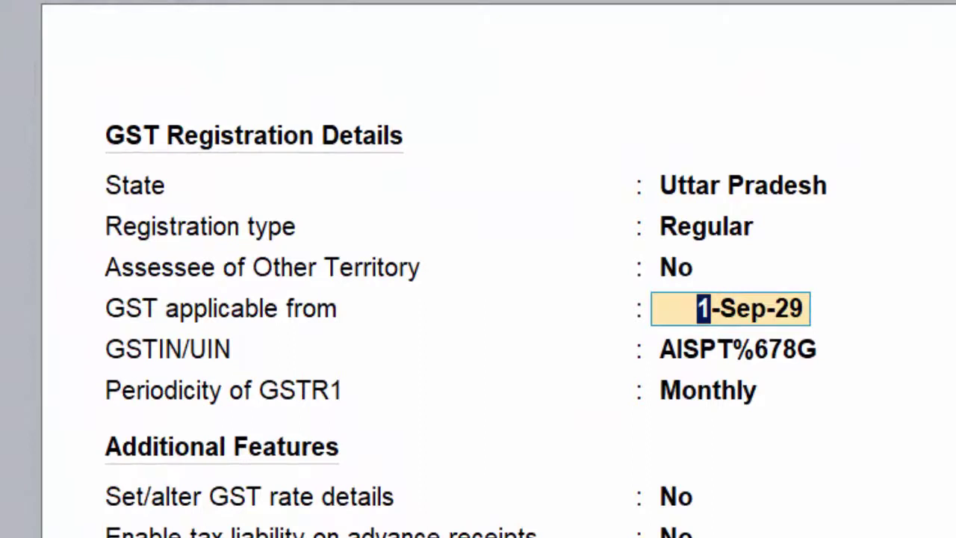
Change GST applicable from to 1-Sep-20, keeping the GSTIN and Monthly GSTR1 periodicity
key(End)
text(1-sep-)
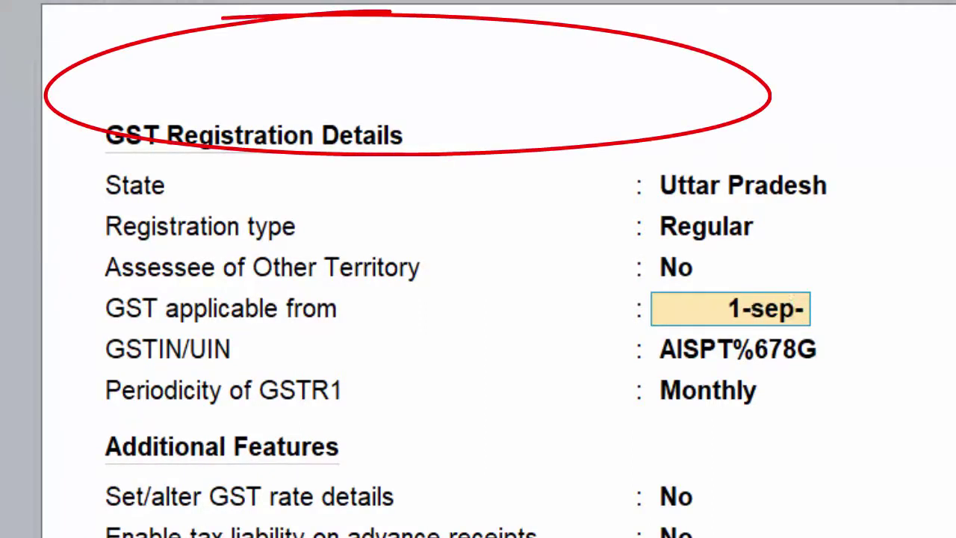
text(20)
key(Return)
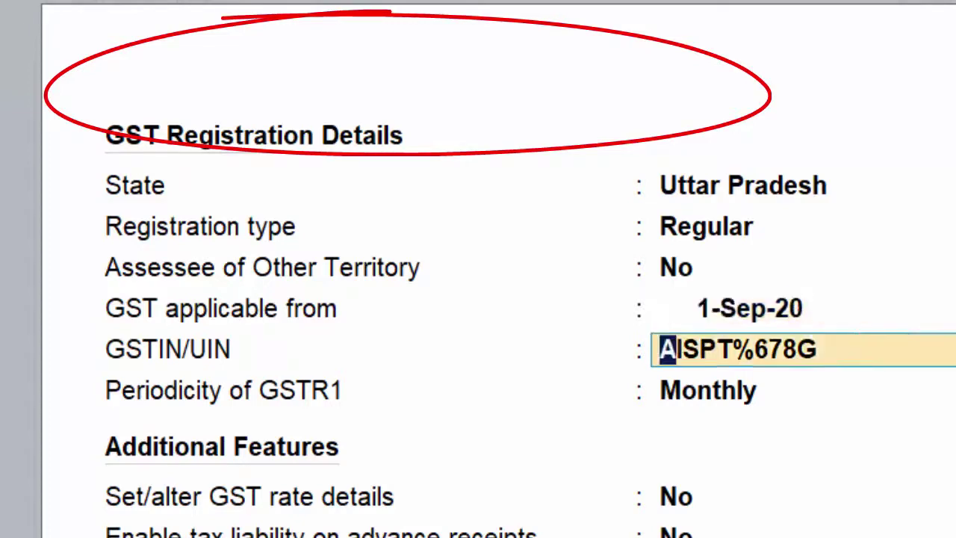
key(Return)
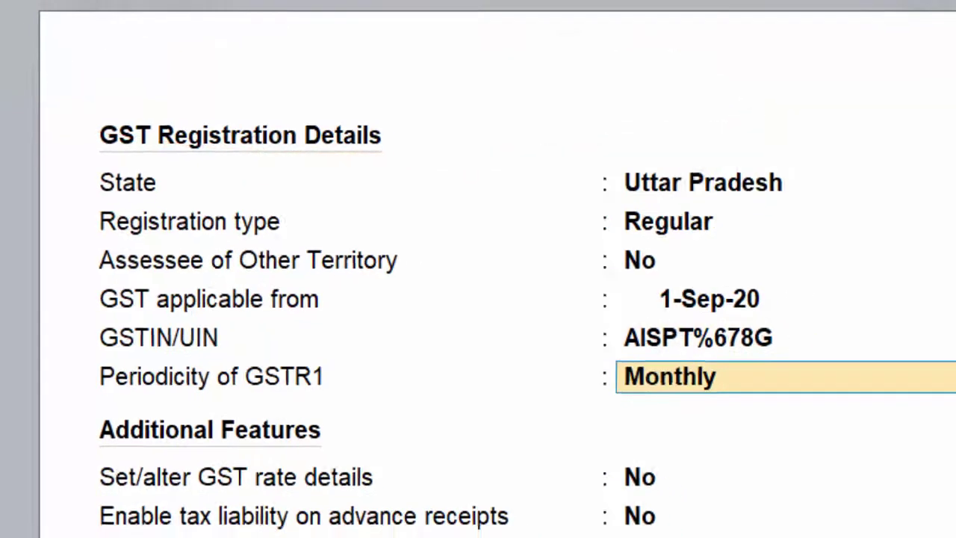
key(Return)
key(Return)
key(Return)
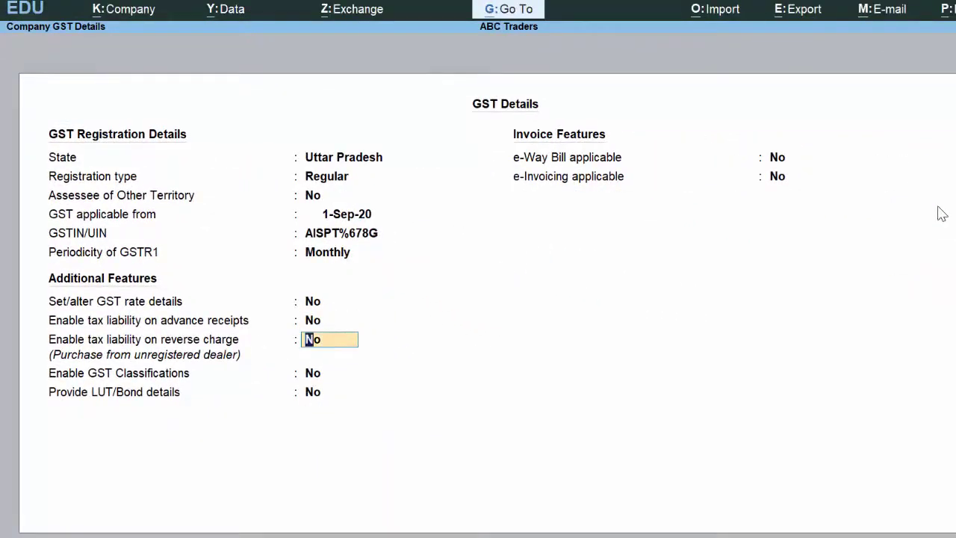
Turn on Set/alter GST rate details and accept the 18% integrated tax rate
key(Up)
key(Up)
text(y)
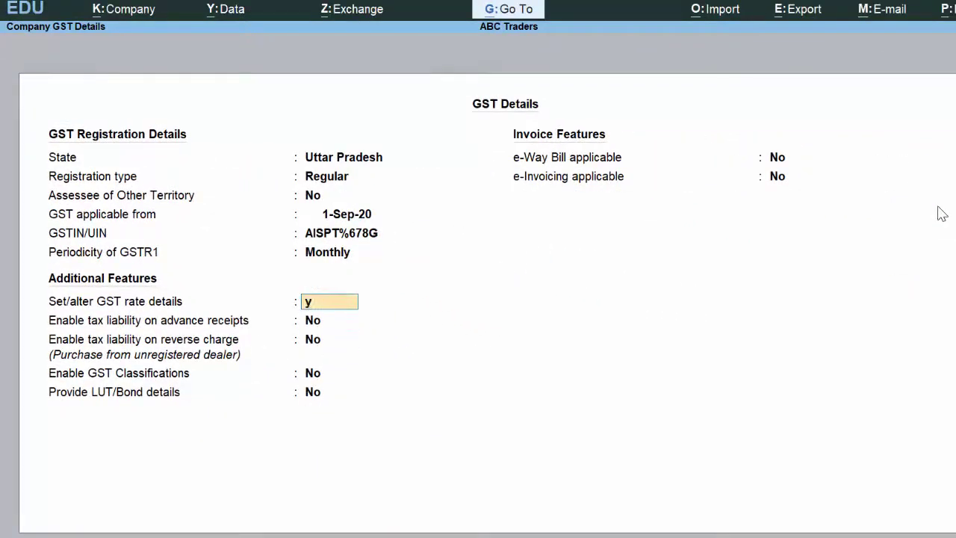
key(Return)
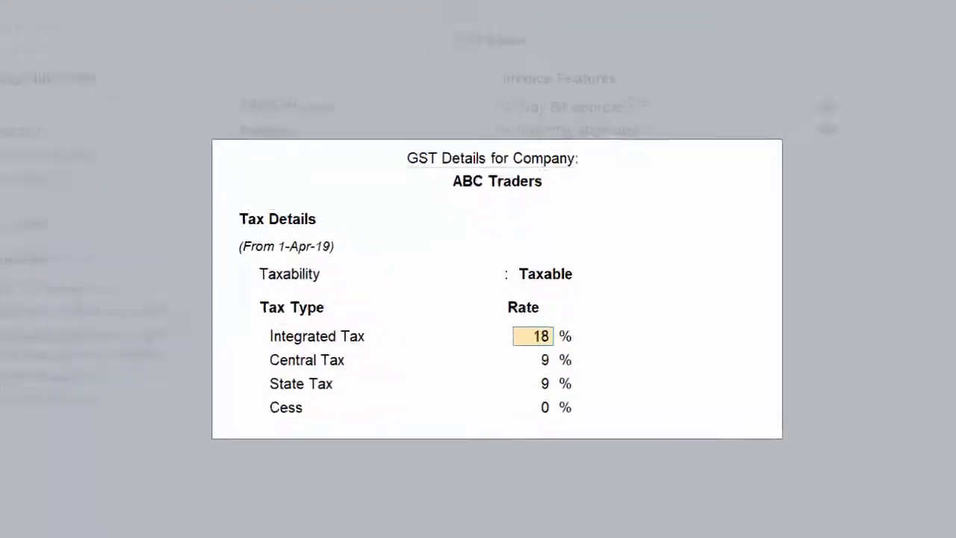
key(Return)
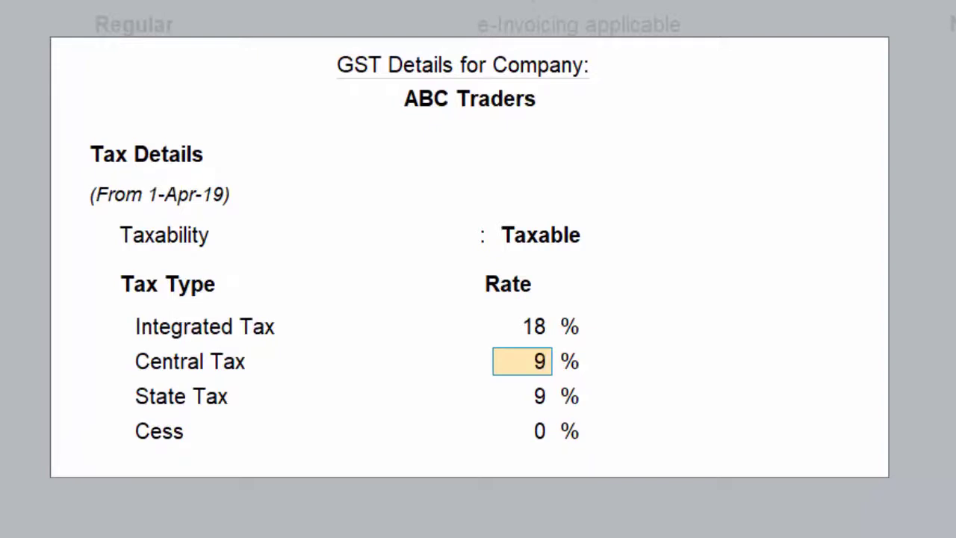
Configure the rate screen to show all GST tax types, then save the rate details
key(F12)
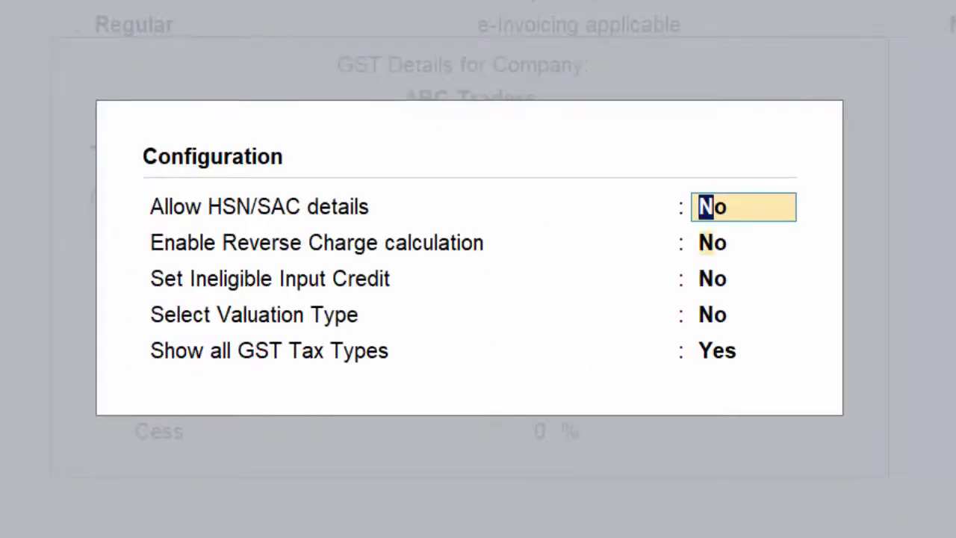
key(Return)
key(Return)
key(Return)
key(Return)
text(n)
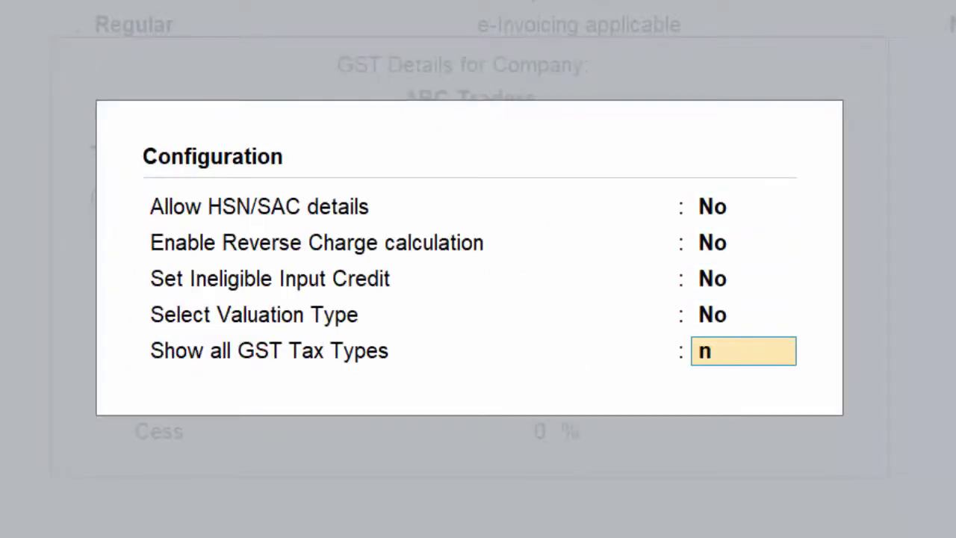
key(Return)
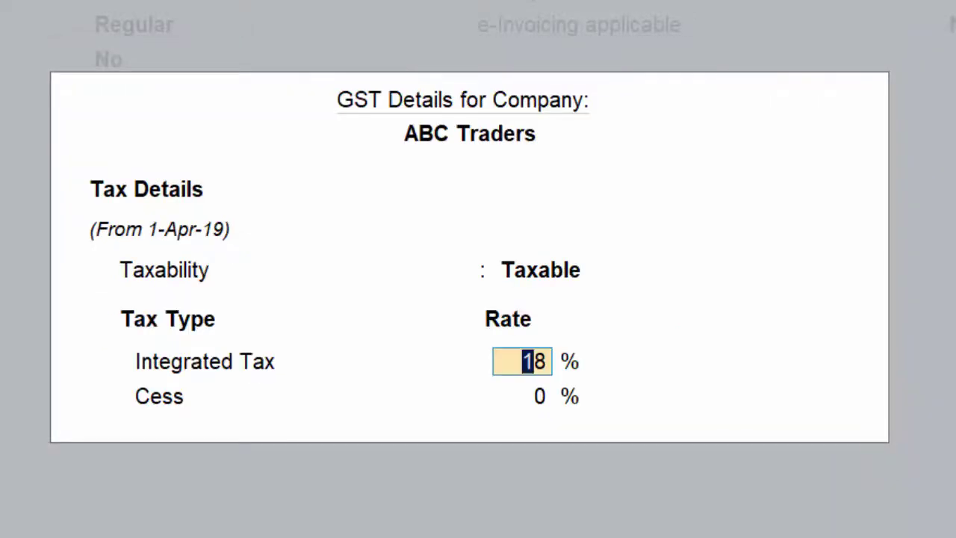
key(F12)
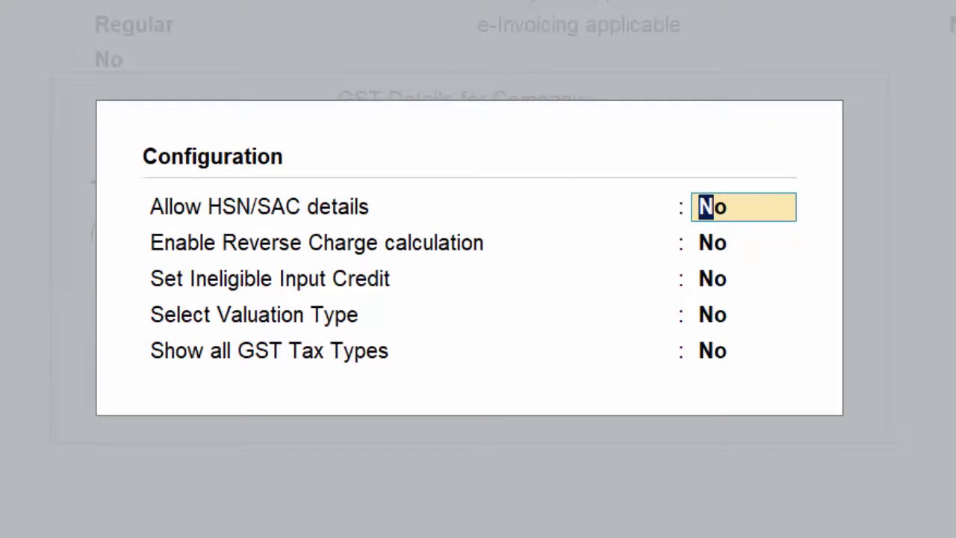
key(Return)
key(Return)
key(Return)
key(Return)
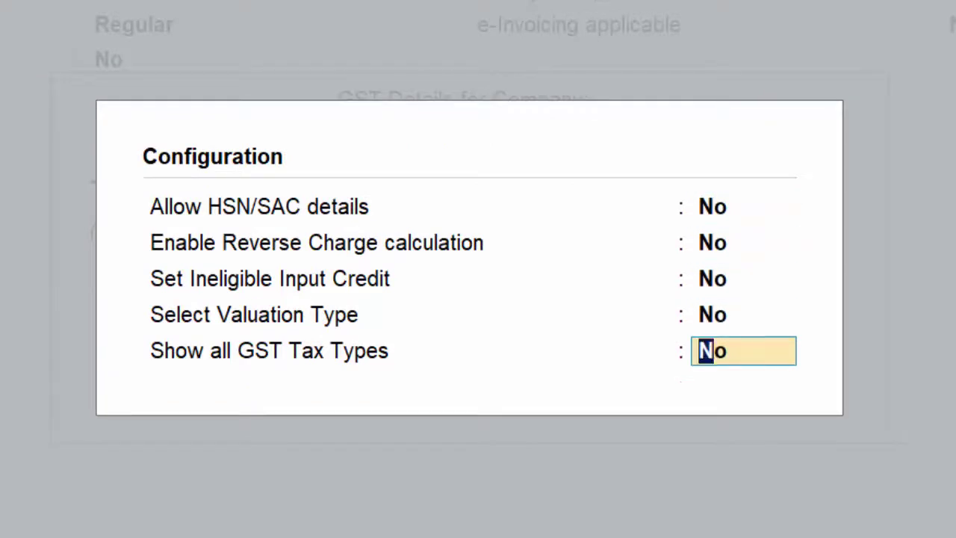
text(y)
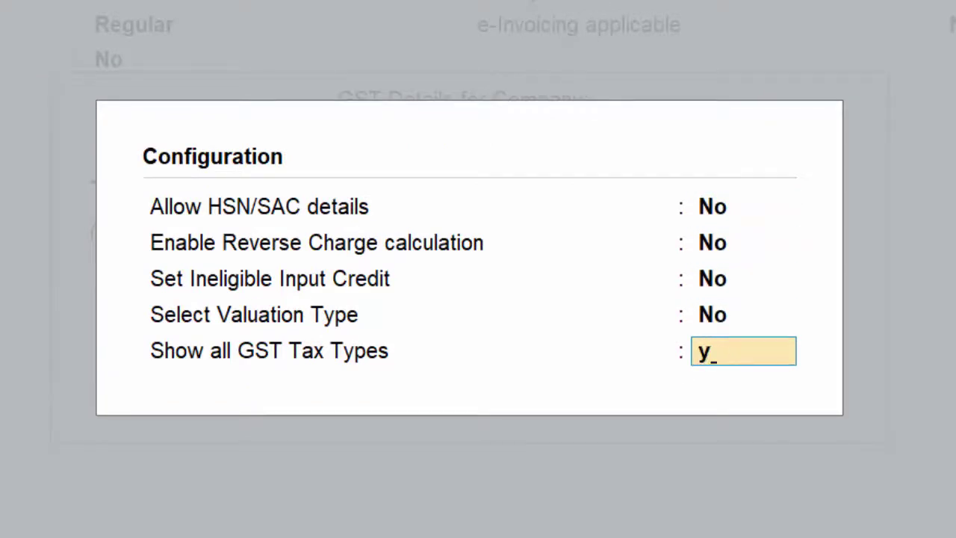
key(Return)
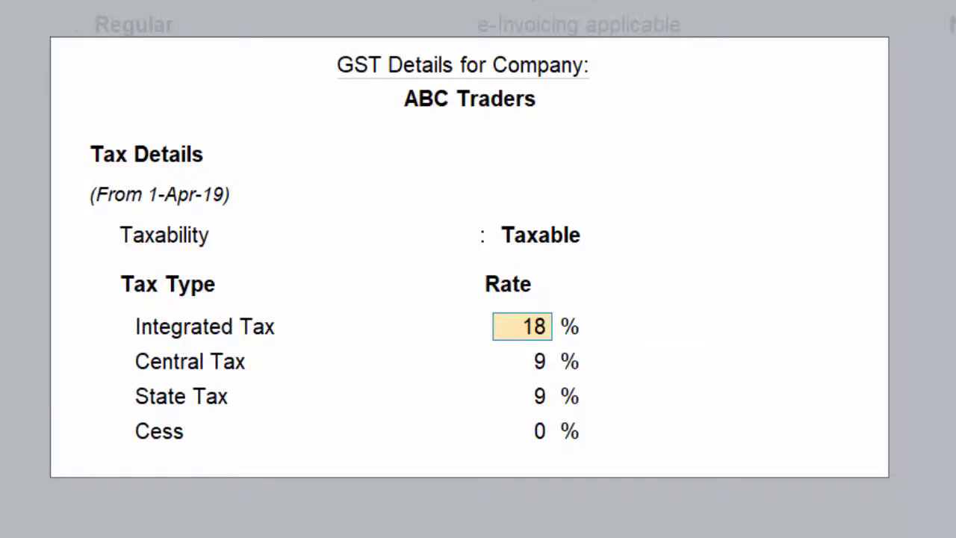
key(Return)
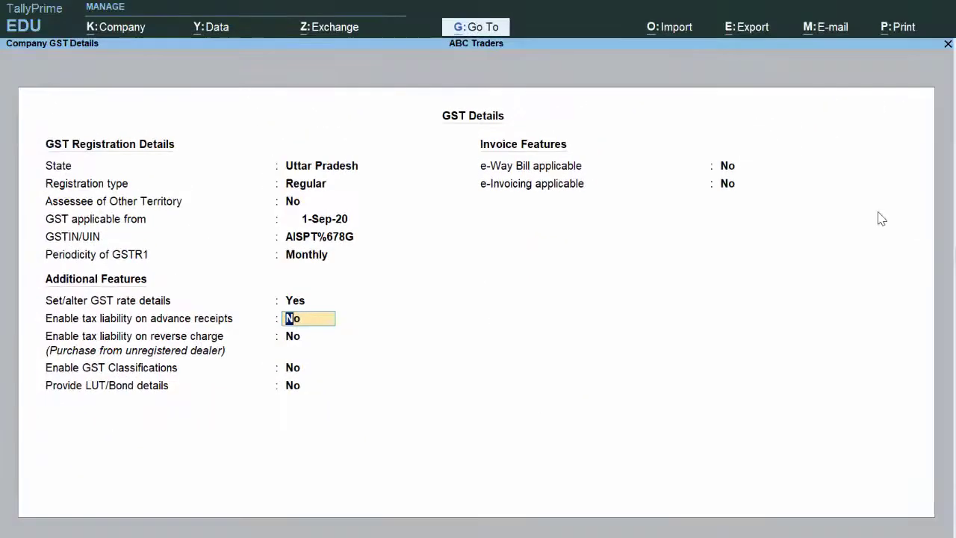
Save the company GST and feature settings and start a new voucher
key(ctrl+a)
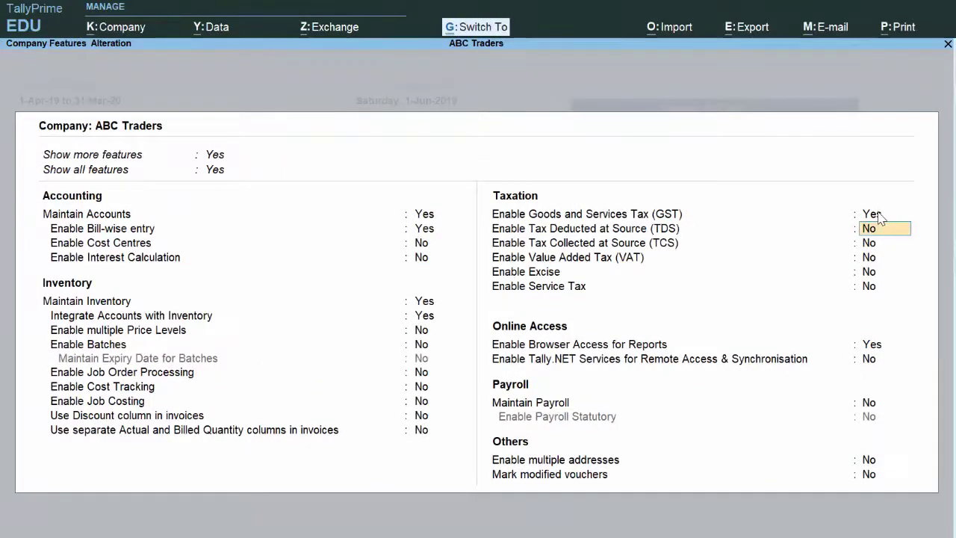
key(ctrl+a)
key(Return)
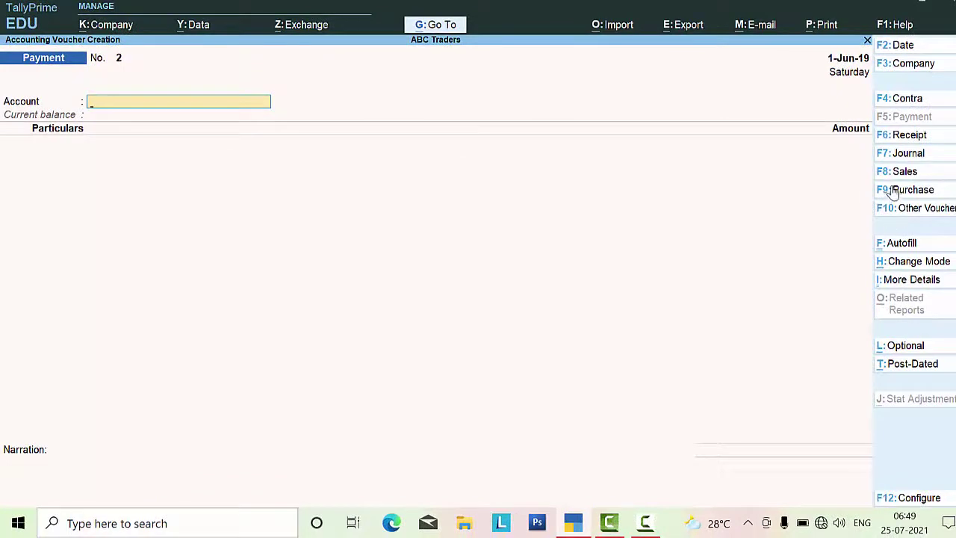
Switch to a Purchase voucher with supplier invoice 6567 dated 1-Jun-19
click(894, 193)
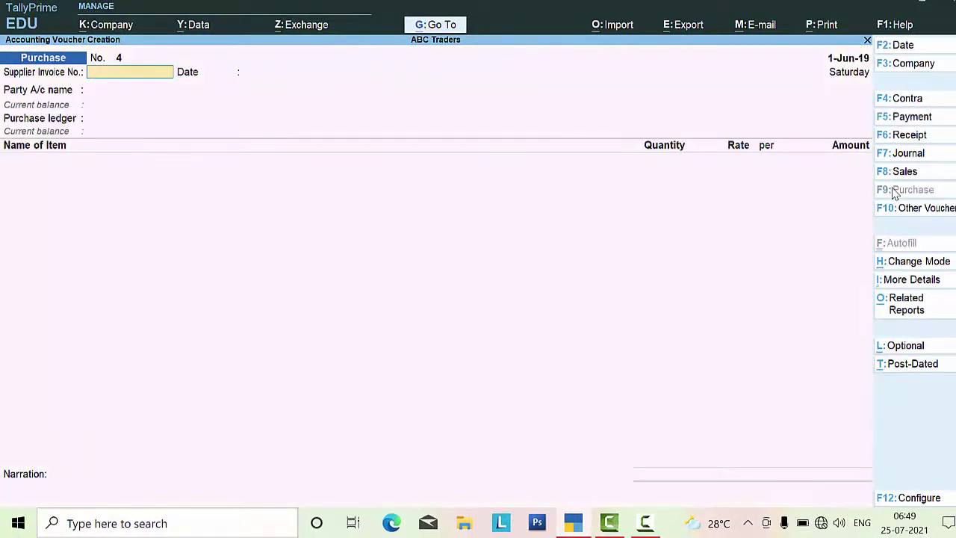
text(6567)
key(Return)
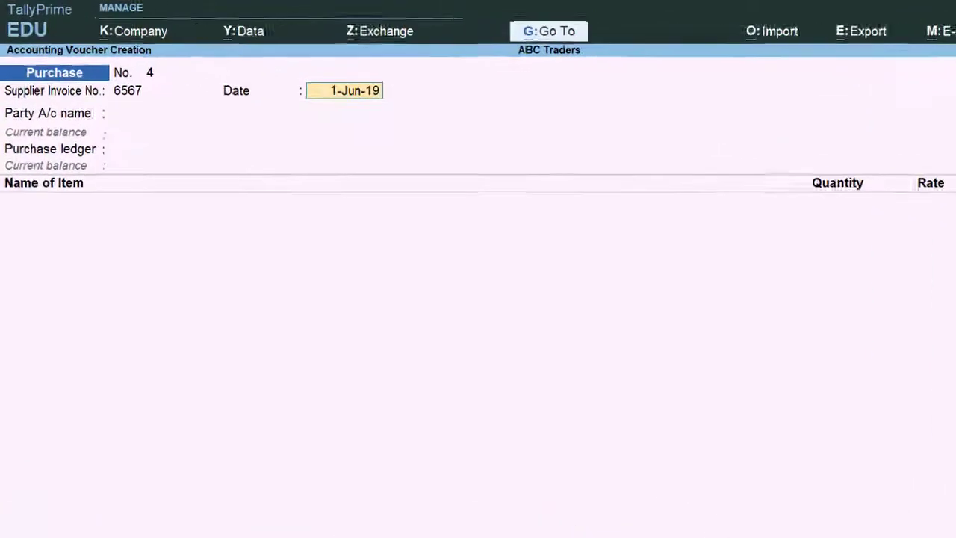
key(Return)
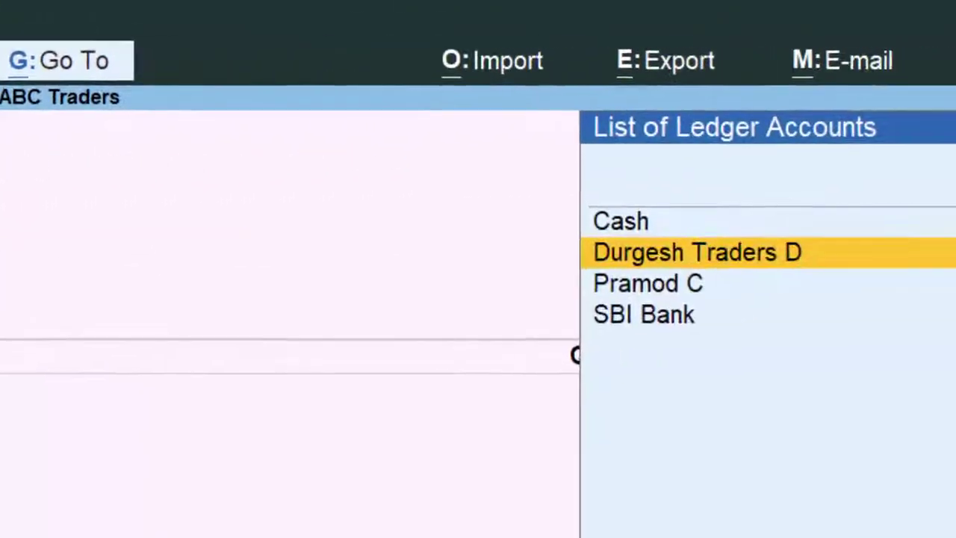
Choose the supplier party ledger, skip receipt and party details, and use Purchase A/c
key(Down)
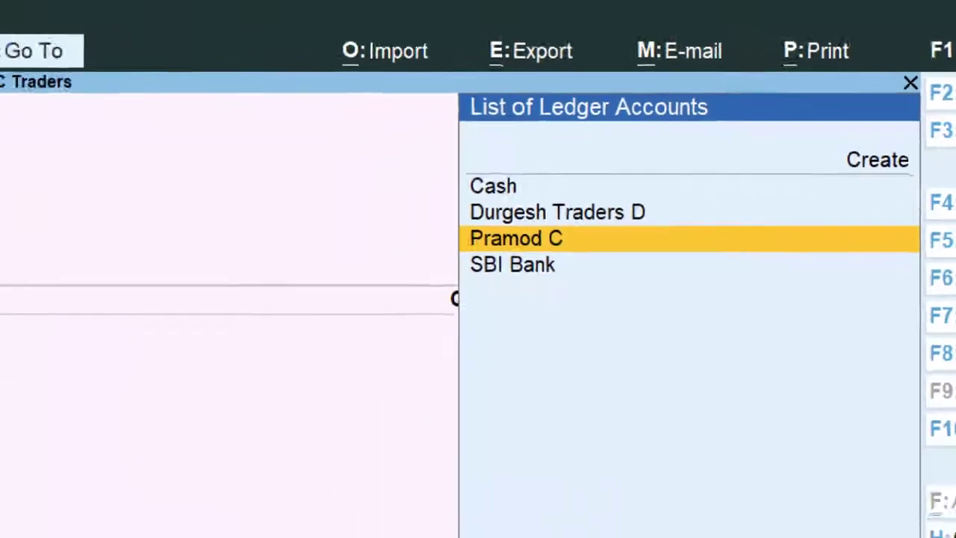
key(Return)
key(Return)
key(Return)
key(Return)
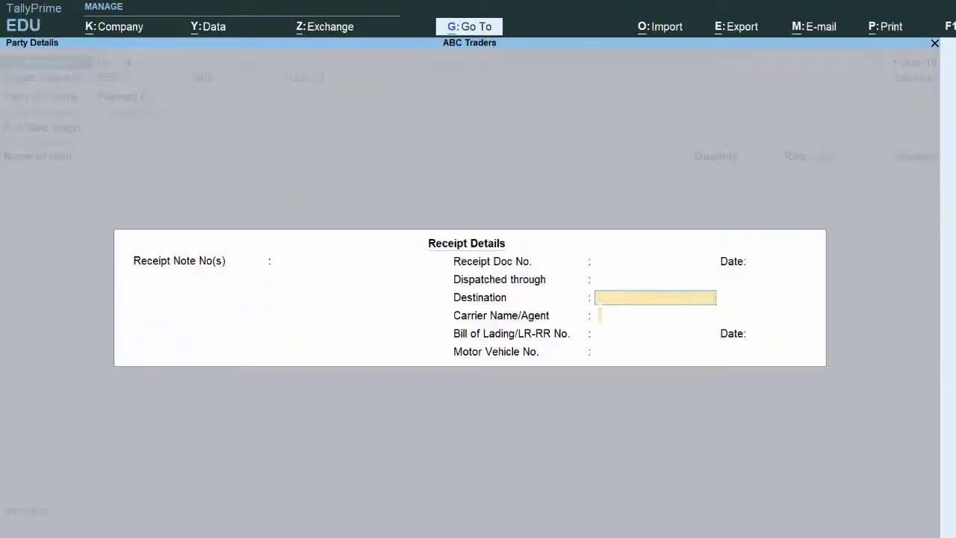
key(Return)
key(Return)
key(Return)
key(Return)
key(Return)
key(Return)
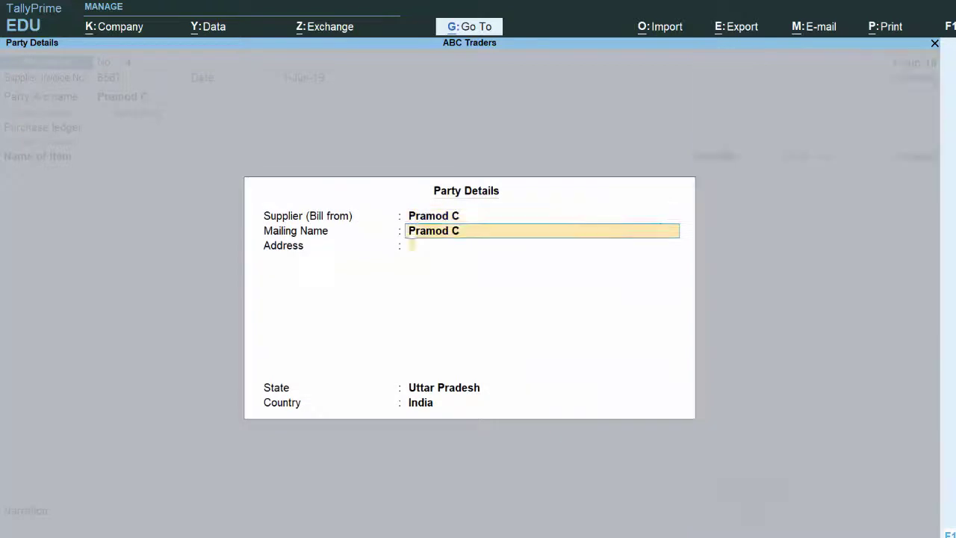
key(Return)
key(Return)
key(Return)
key(Return)
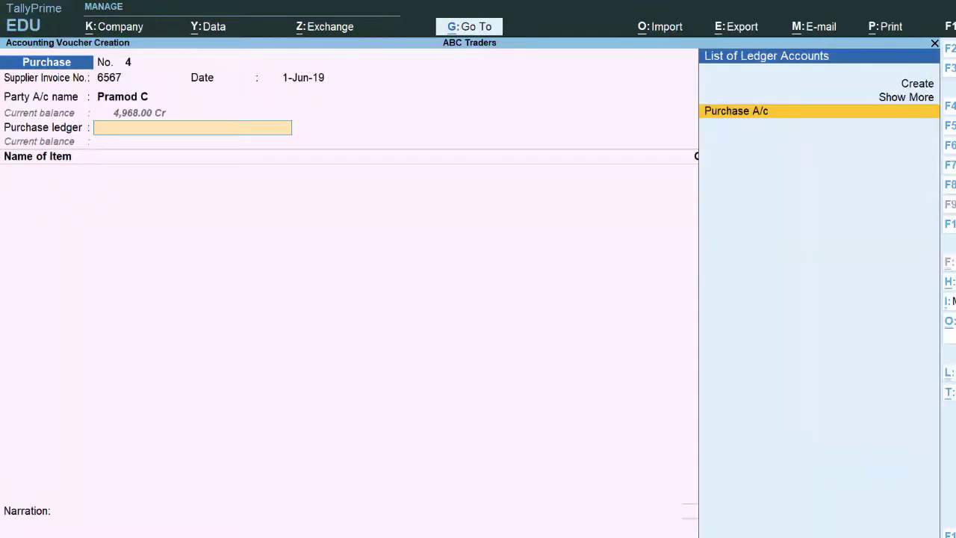
key(Return)
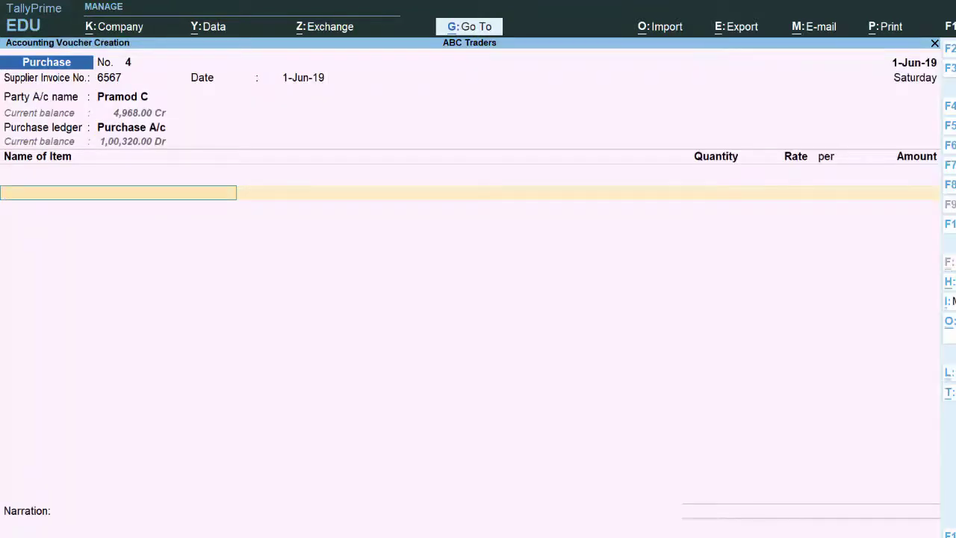
Add Keyboard, 50 pcs at 120.00, totalling 6,000.00
text(K)
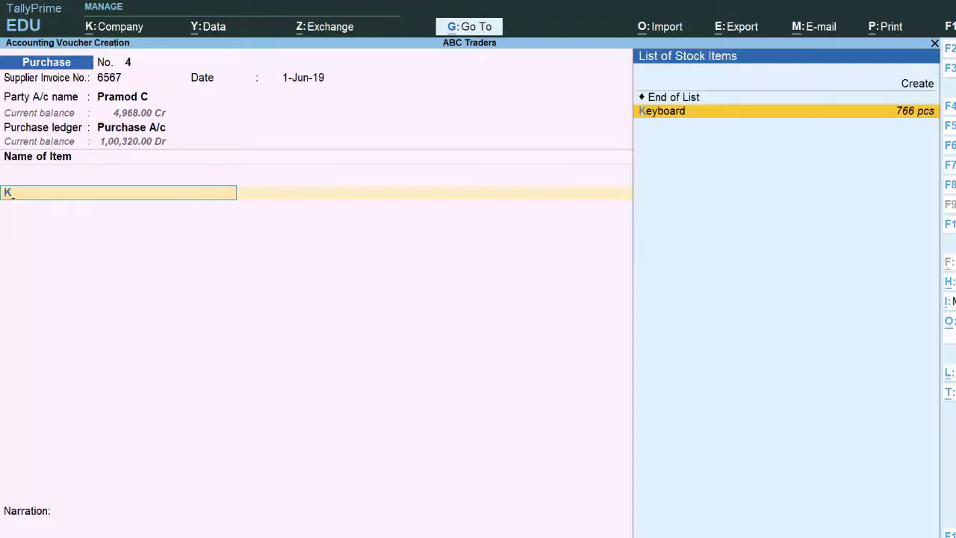
key(Return)
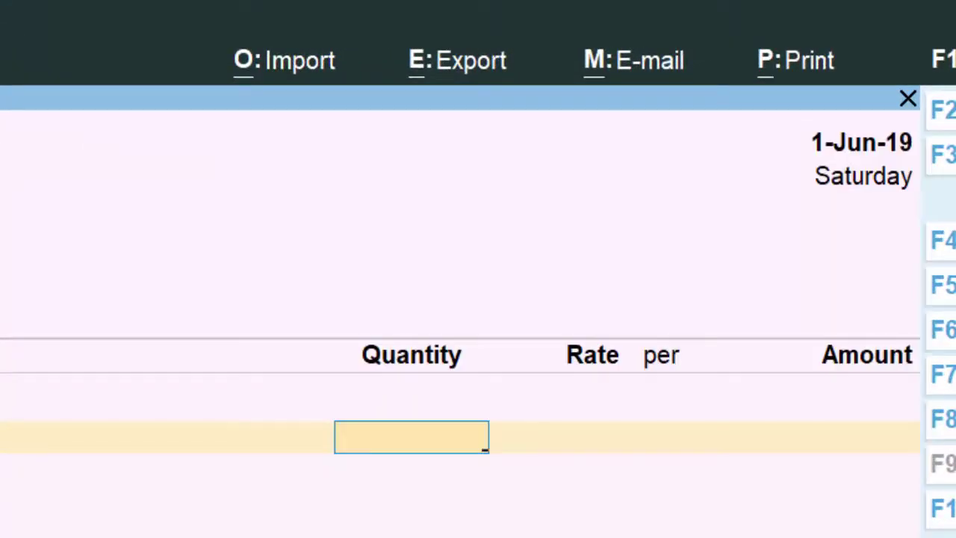
text(50)
key(Return)
key(Return)
key(Return)
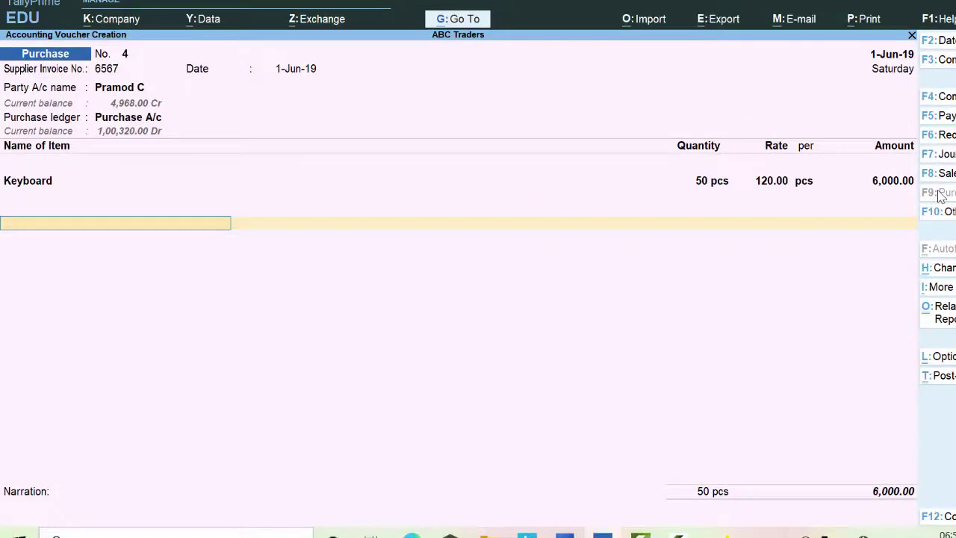
Add a Cgst line, then remove it and start quitting the voucher
text(C)
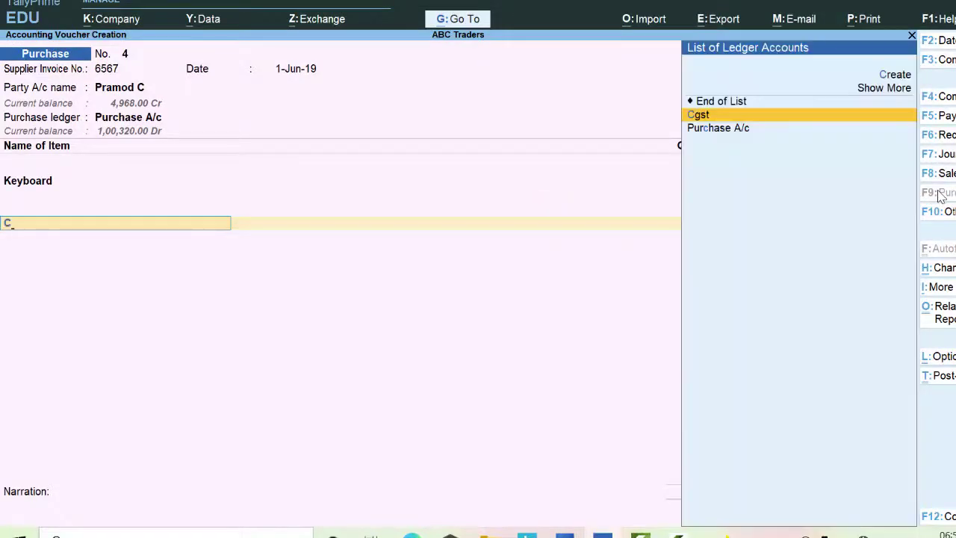
key(Return)
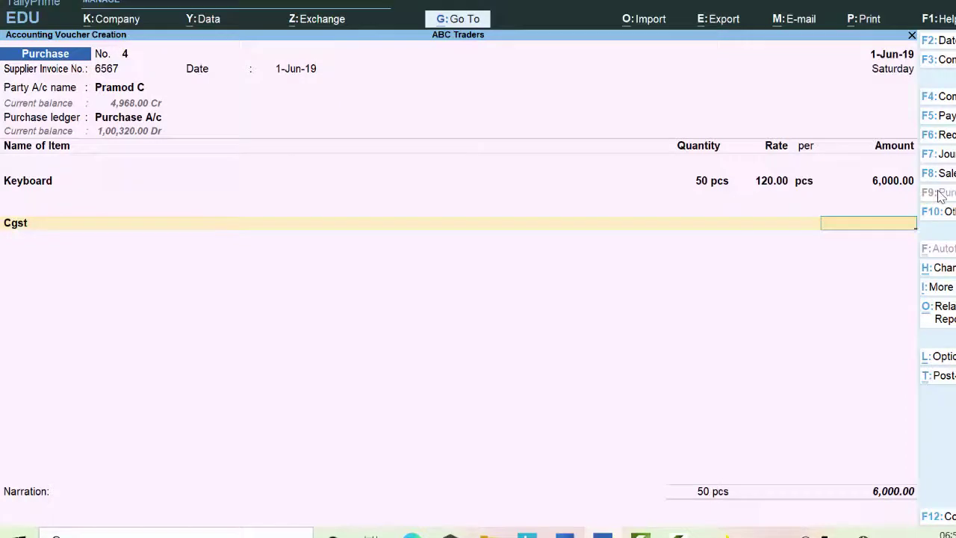
key(BackSpace)
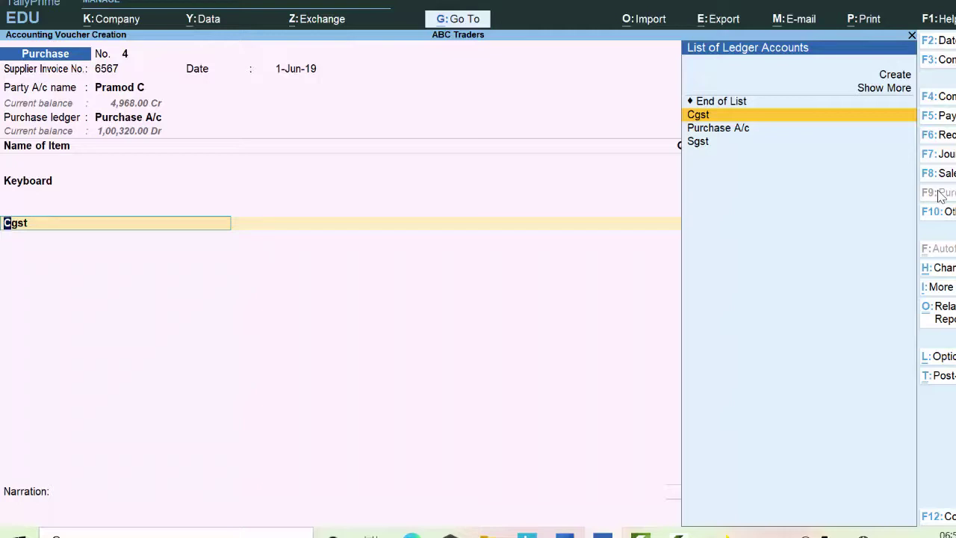
key(Escape)
key(Escape)
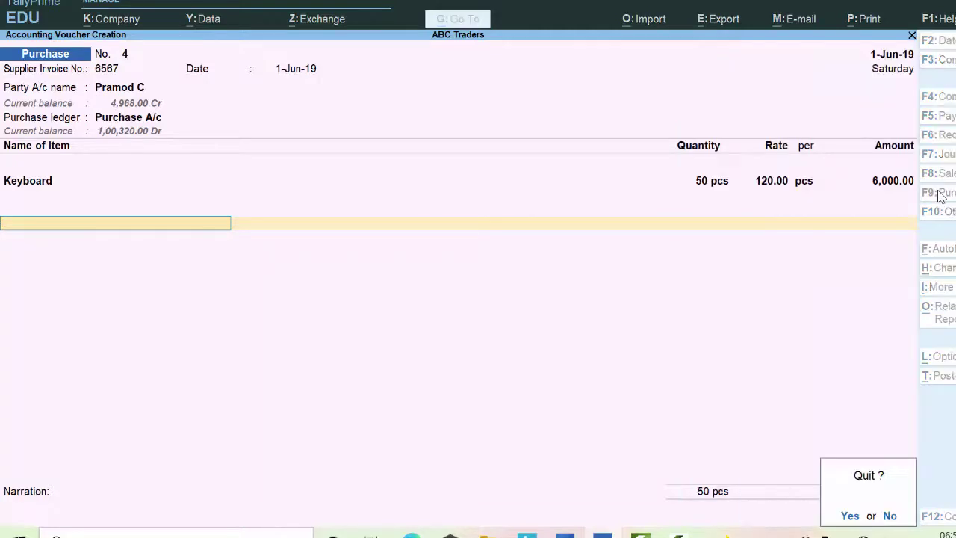
Discard the unsaved purchase voucher and set Enable GST to Yes in Company Features
key(y)
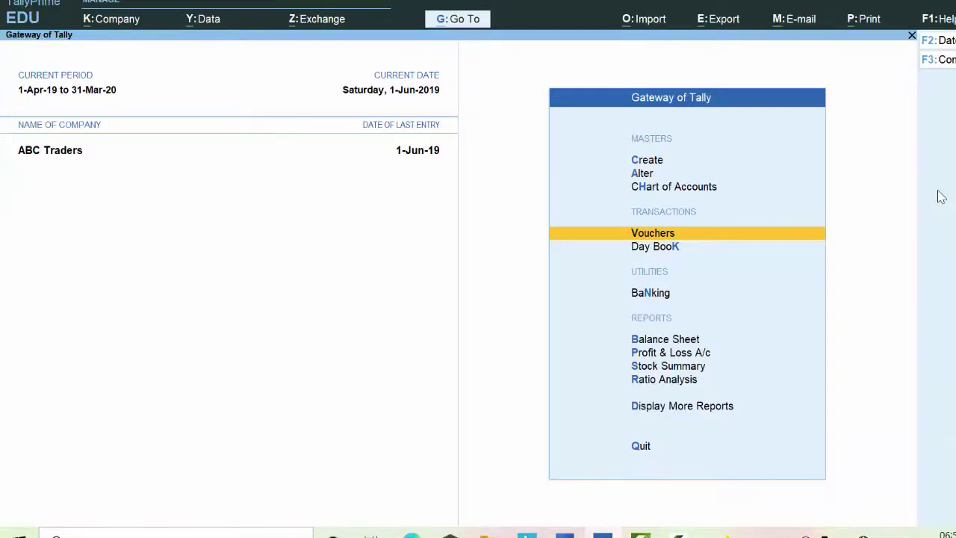
key(F11)
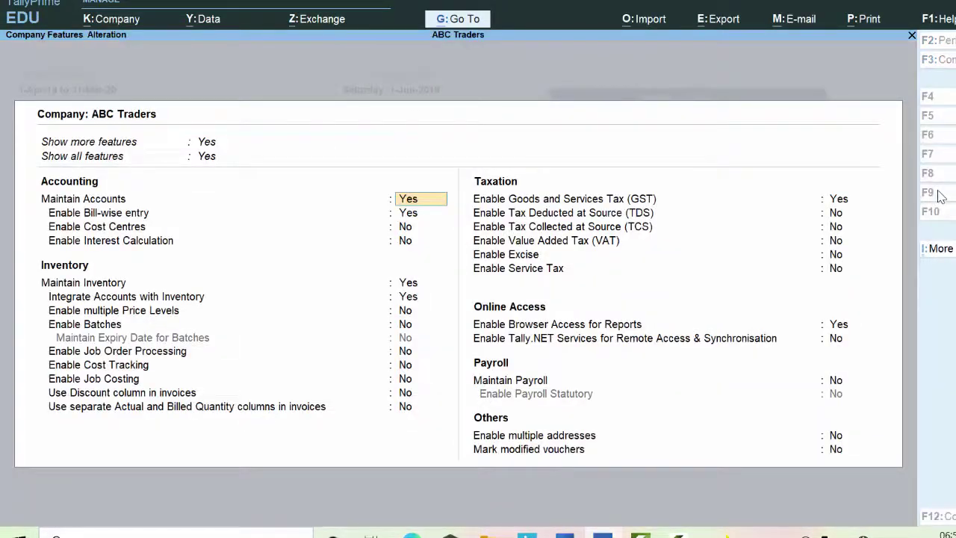
click(842, 206)
text(y)
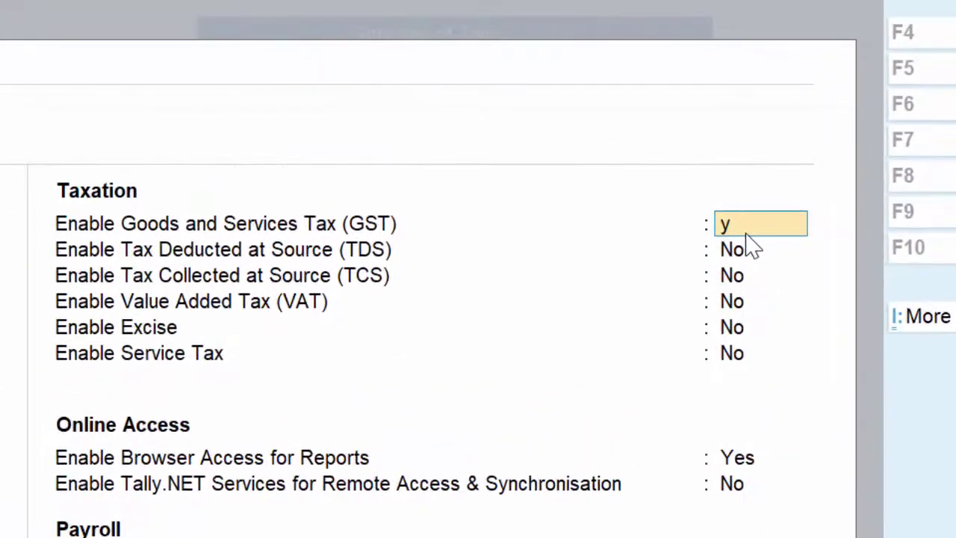
key(Return)
Change GST applicable from to 1-Apr-19, keeping the GSTIN
key(Return)
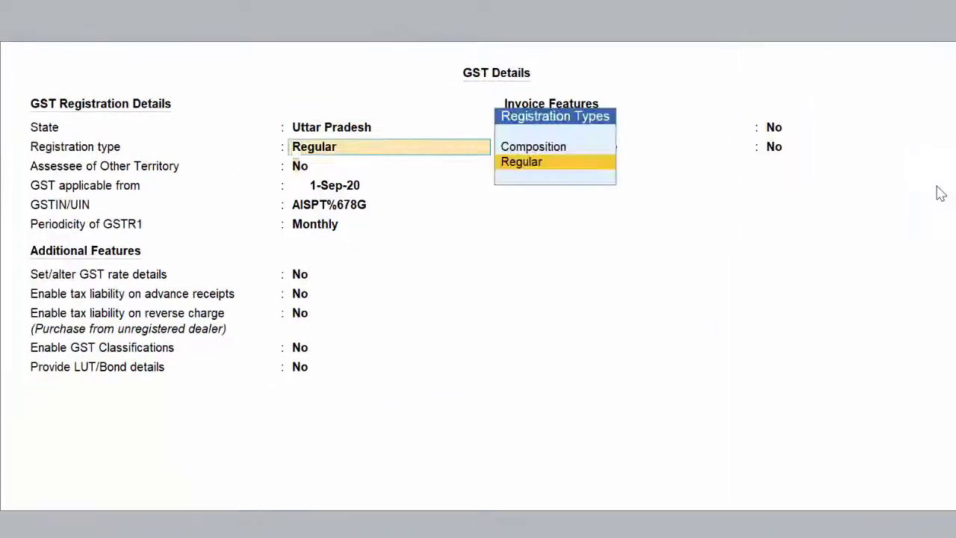
key(Return)
key(Return)
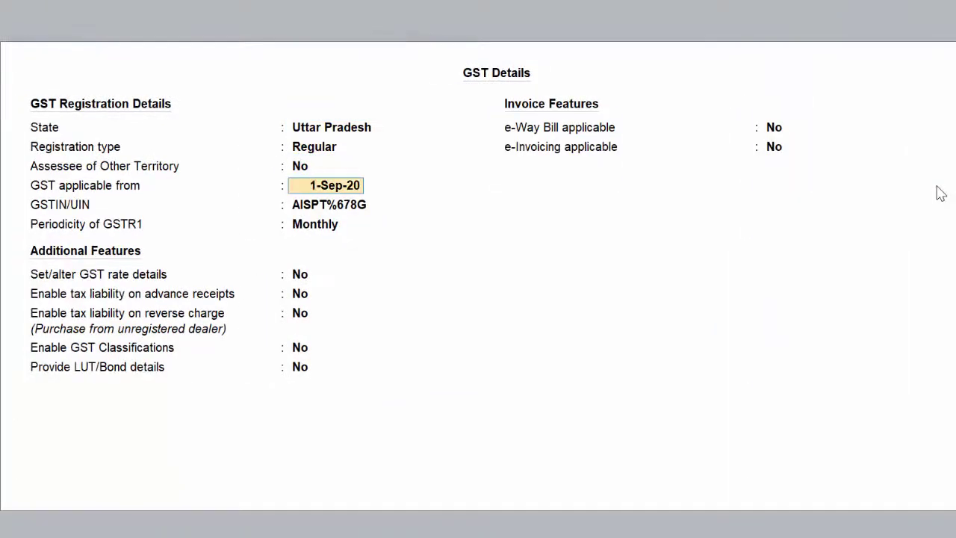
text(1-4)
text(-1)
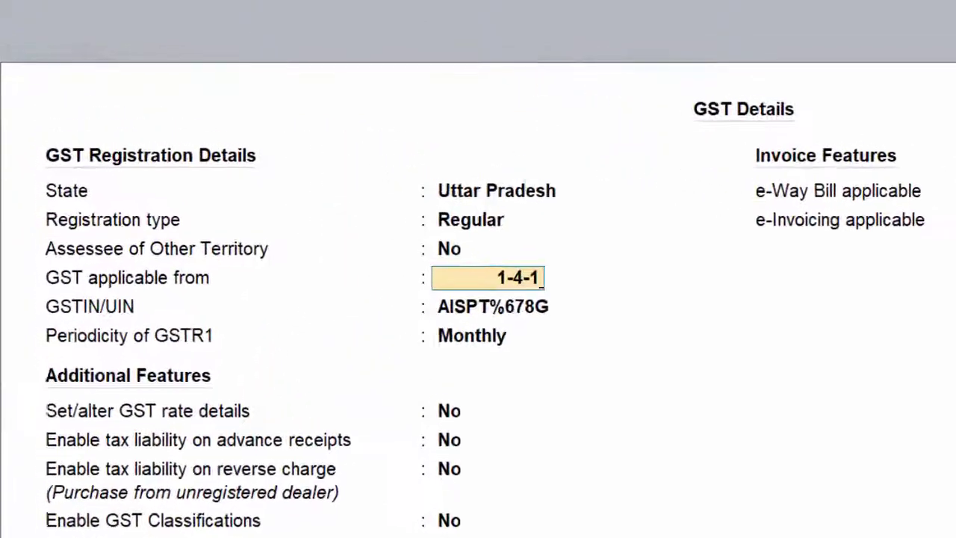
text(9)
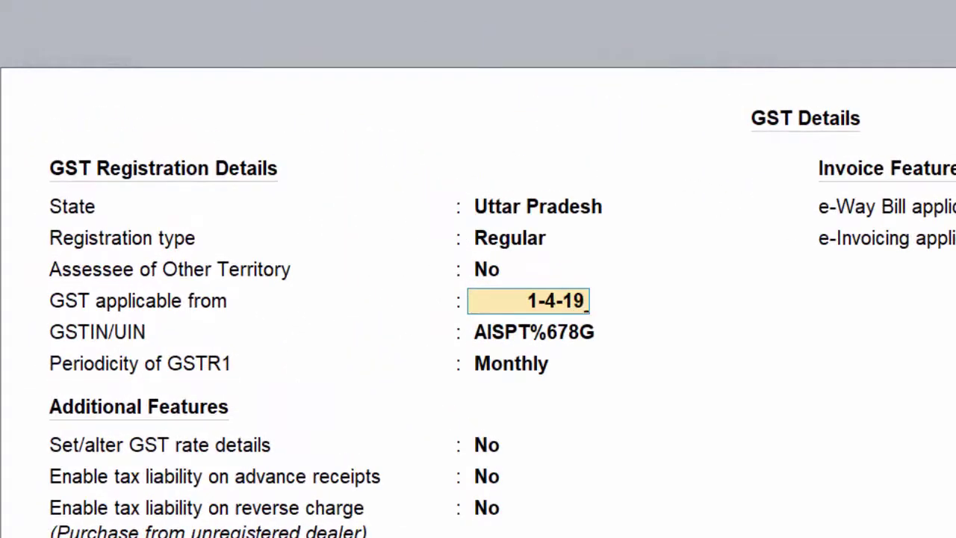
key(Return)
key(Return)
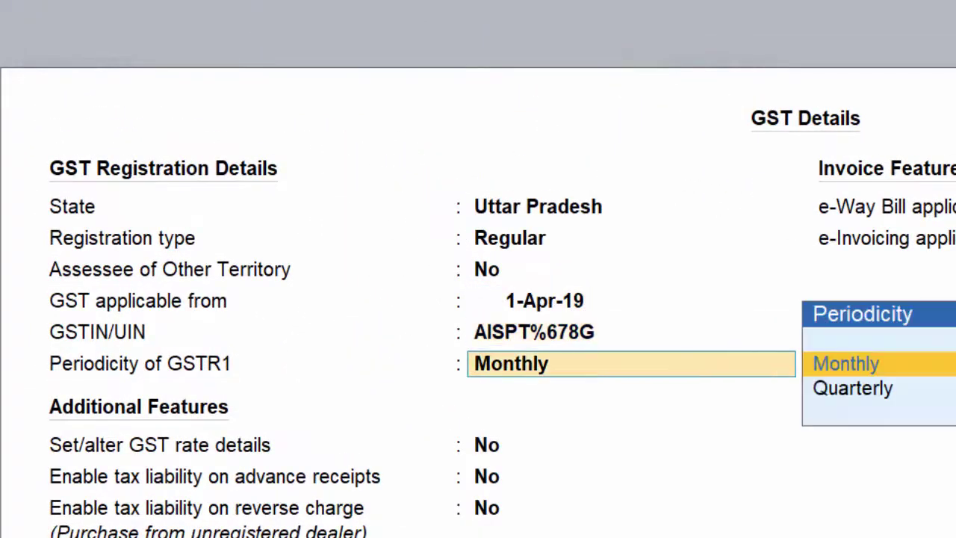
Enable GST rate details at 18% integrated tax and save the company features
key(Return)
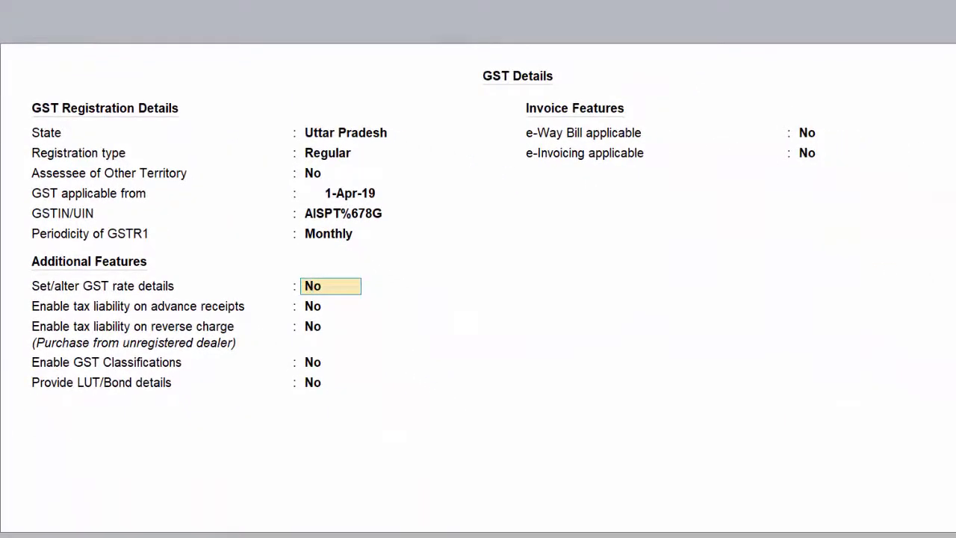
text(y)
key(Return)
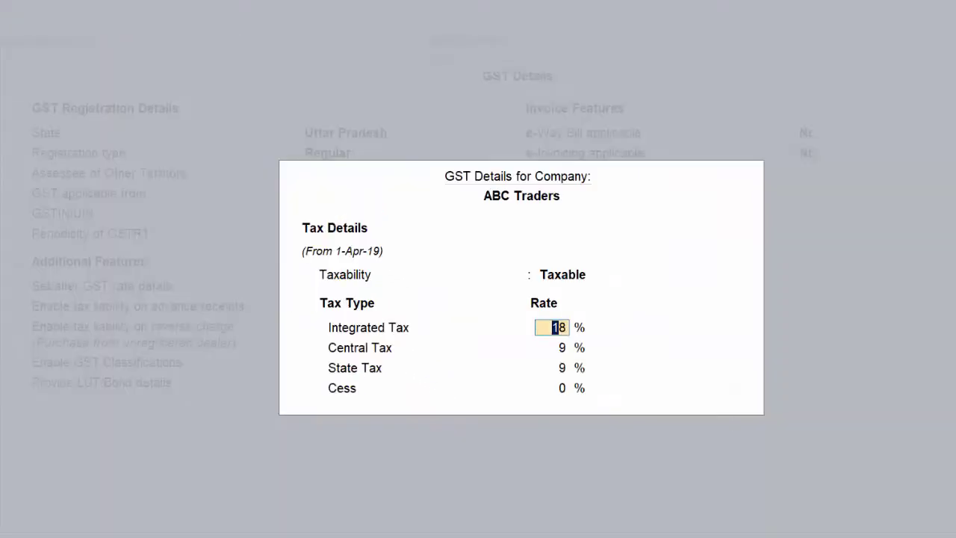
key(ctrl+a)
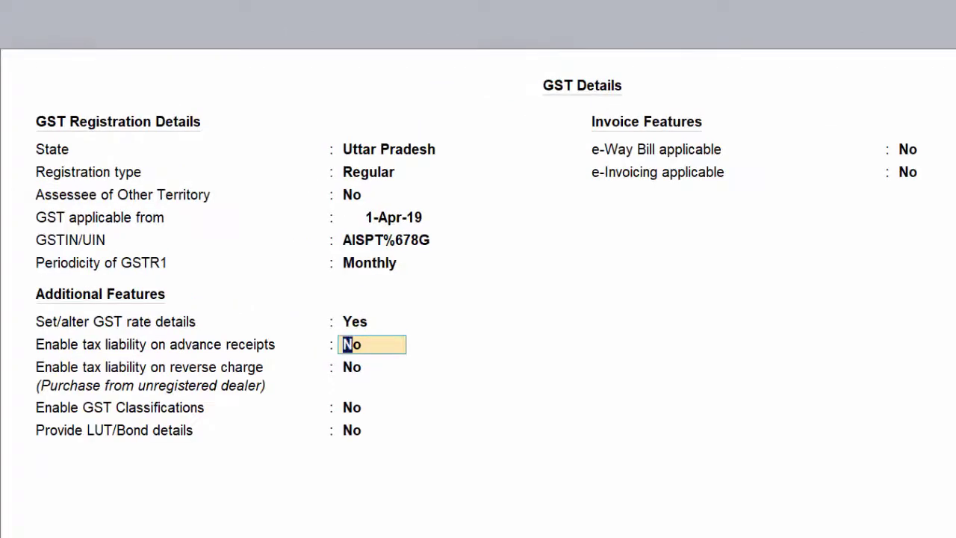
key(ctrl+a)
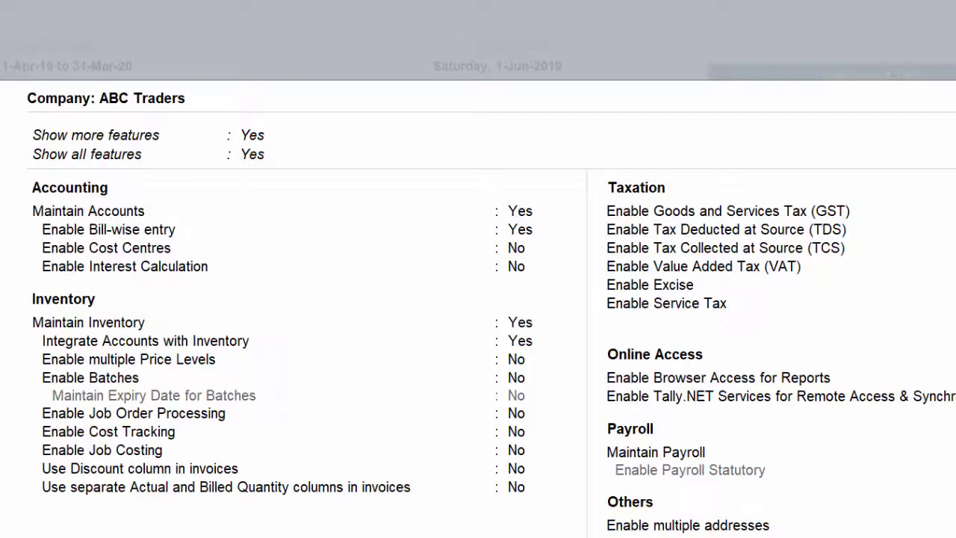
key(ctrl+a)
Start a purchase voucher with supplier invoice 6565 dated 1-Jun-19
key(Return)
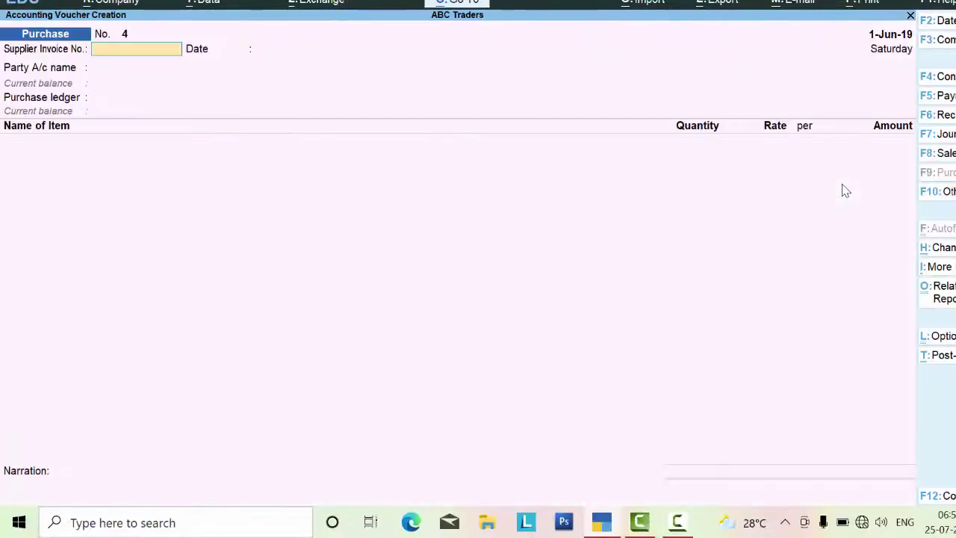
text(65)
text(65)
key(Return)
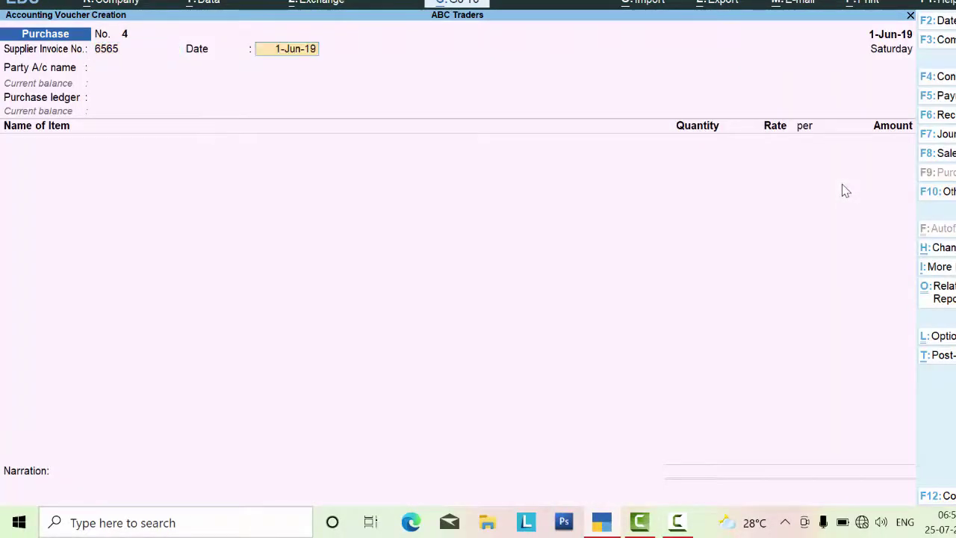
key(Return)
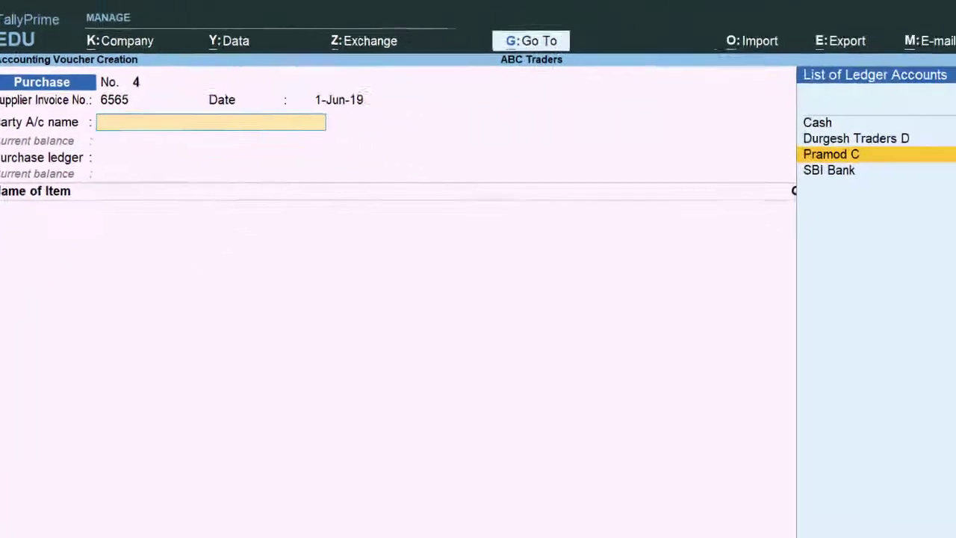
Choose the supplier party ledger, skip receipt and party details, and use Purchase A/c
key(Return)
key(Return)
key(Return)
key(Return)
key(Return)
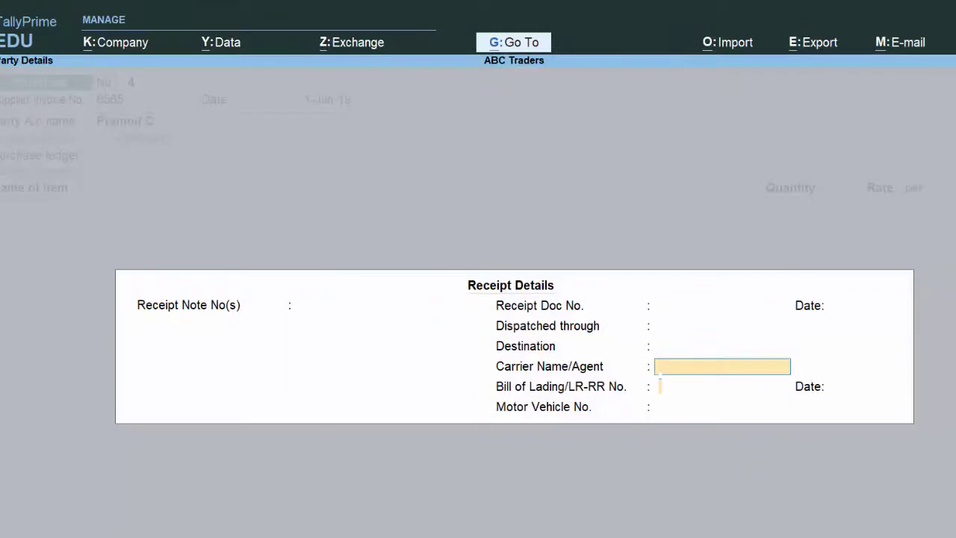
key(Return)
key(Return)
key(Return)
key(Return)
key(Return)
key(Return)
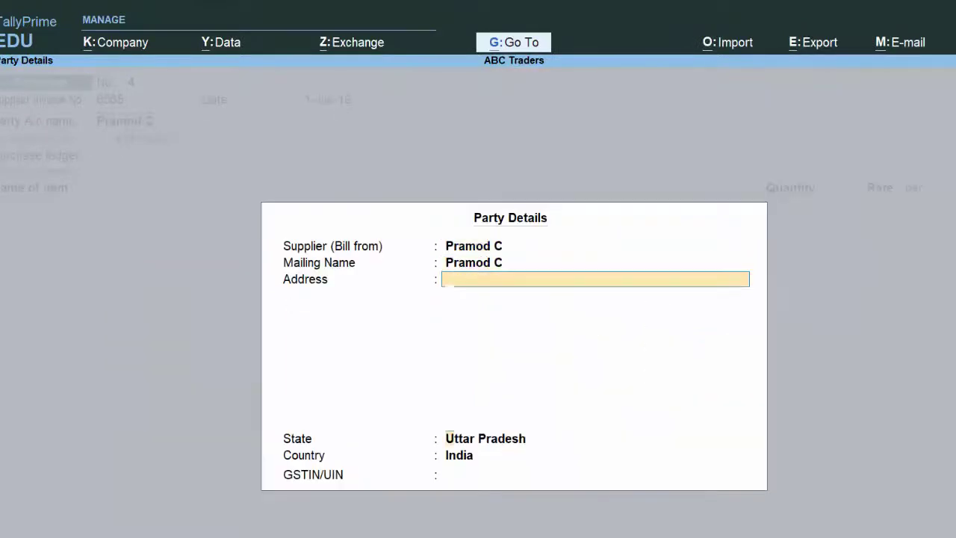
key(Return)
key(Return)
key(Return)
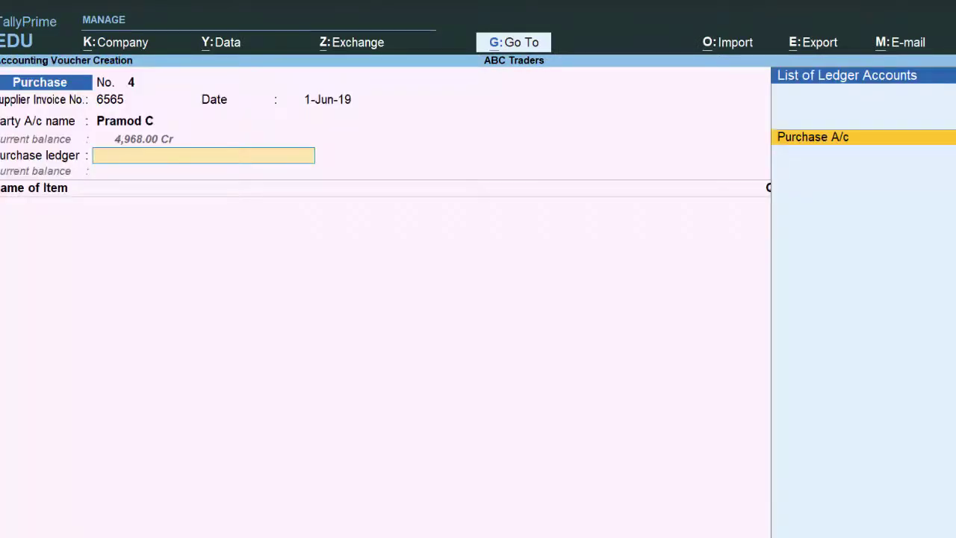
key(Return)
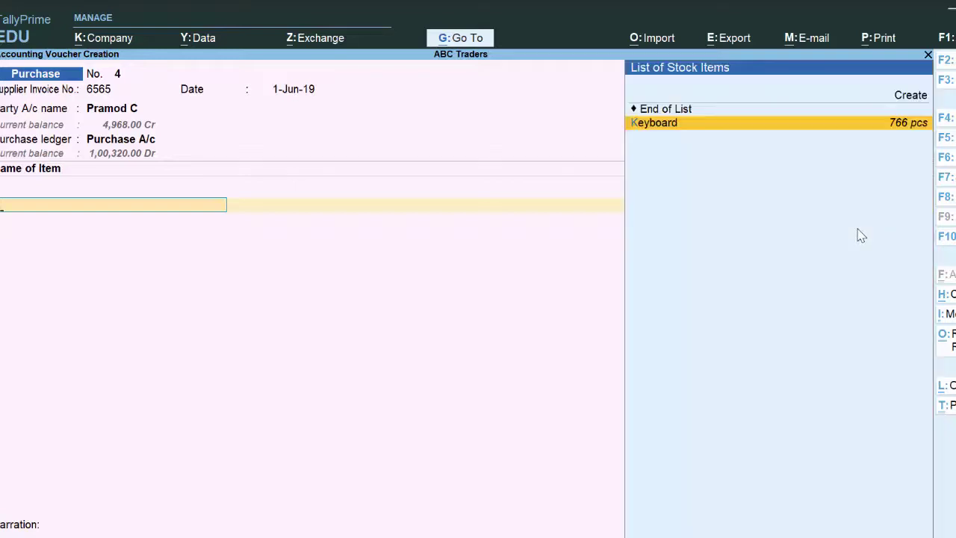
Enter Keyboard, 50 pcs at 120.00 (6,000.00), plus Cgst and Sgst of 540.00 each
key(Return)
text(5)
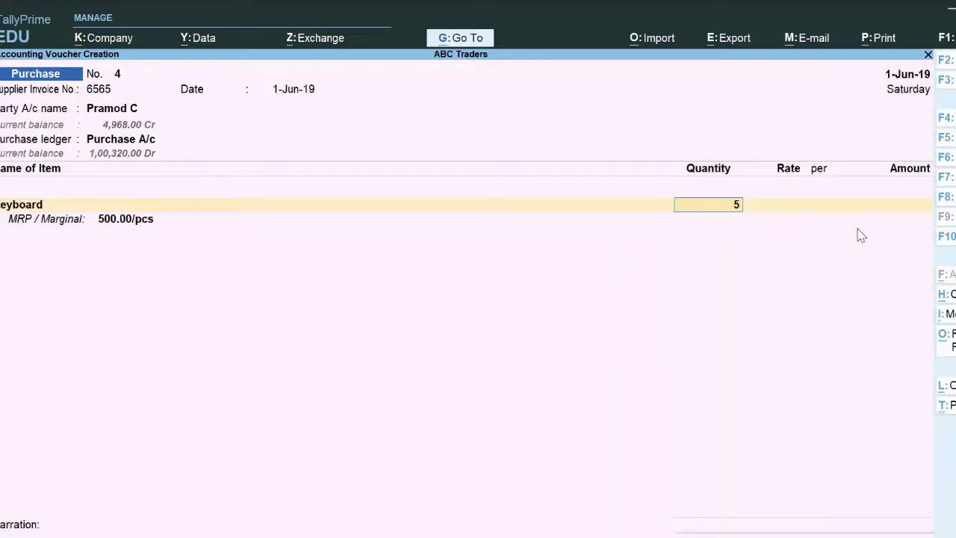
text(0)
key(Return)
key(Return)
key(Return)
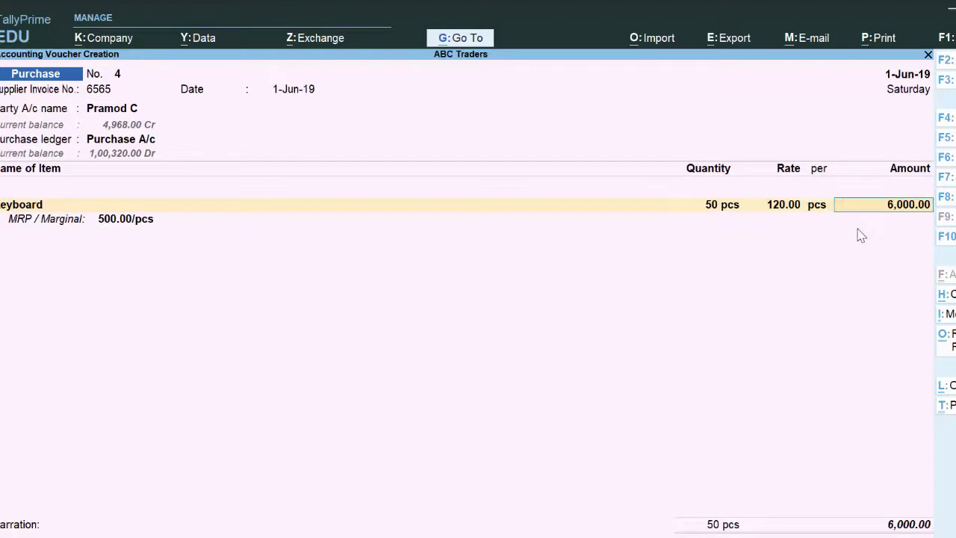
key(Return)
key(Return)
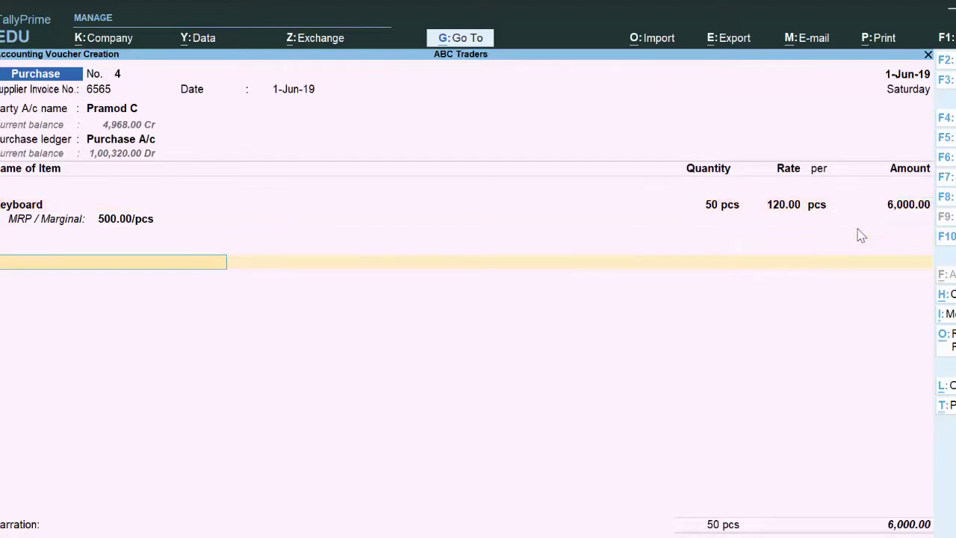
key(Return)
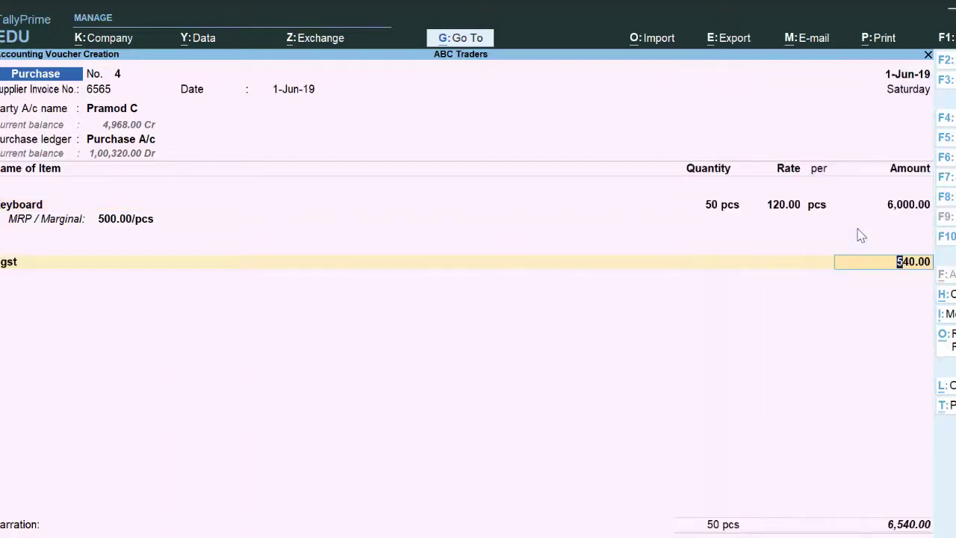
key(Return)
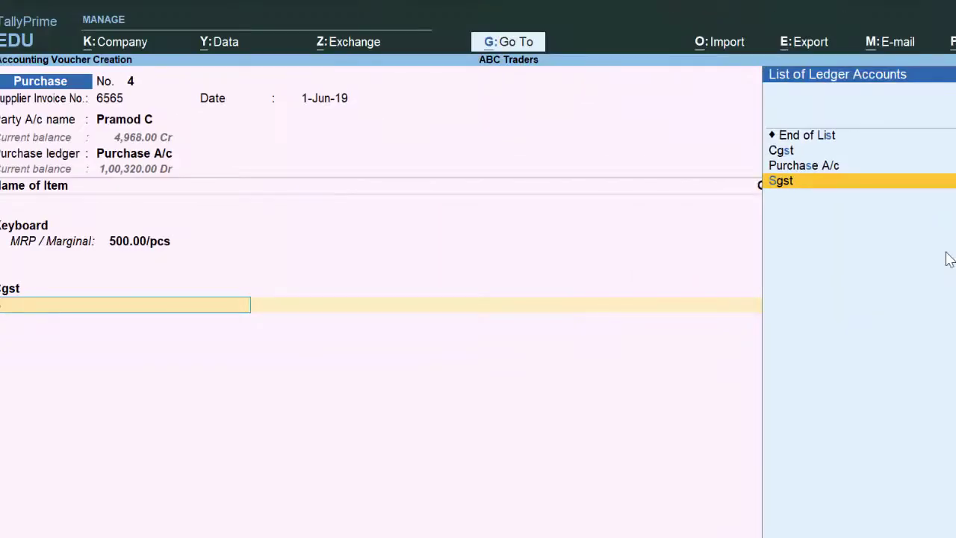
key(Return)
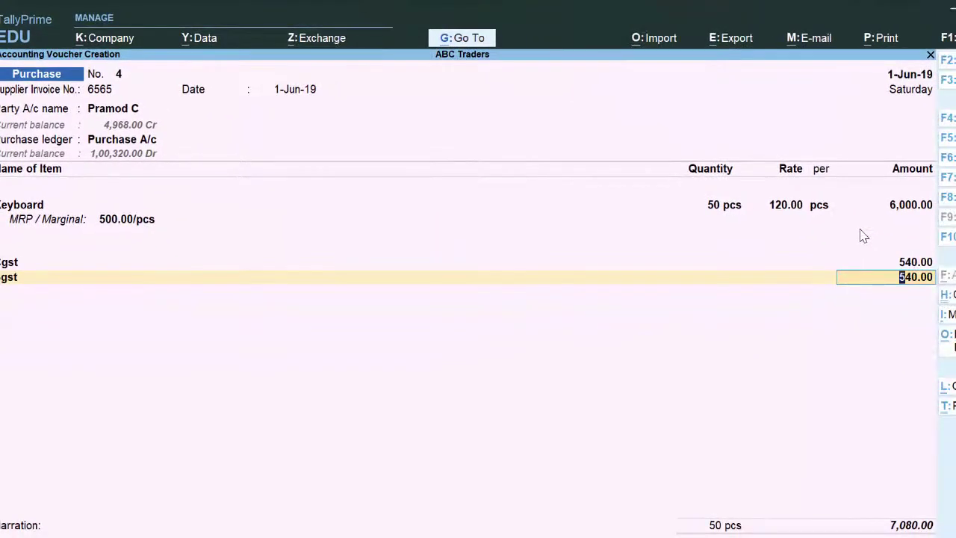